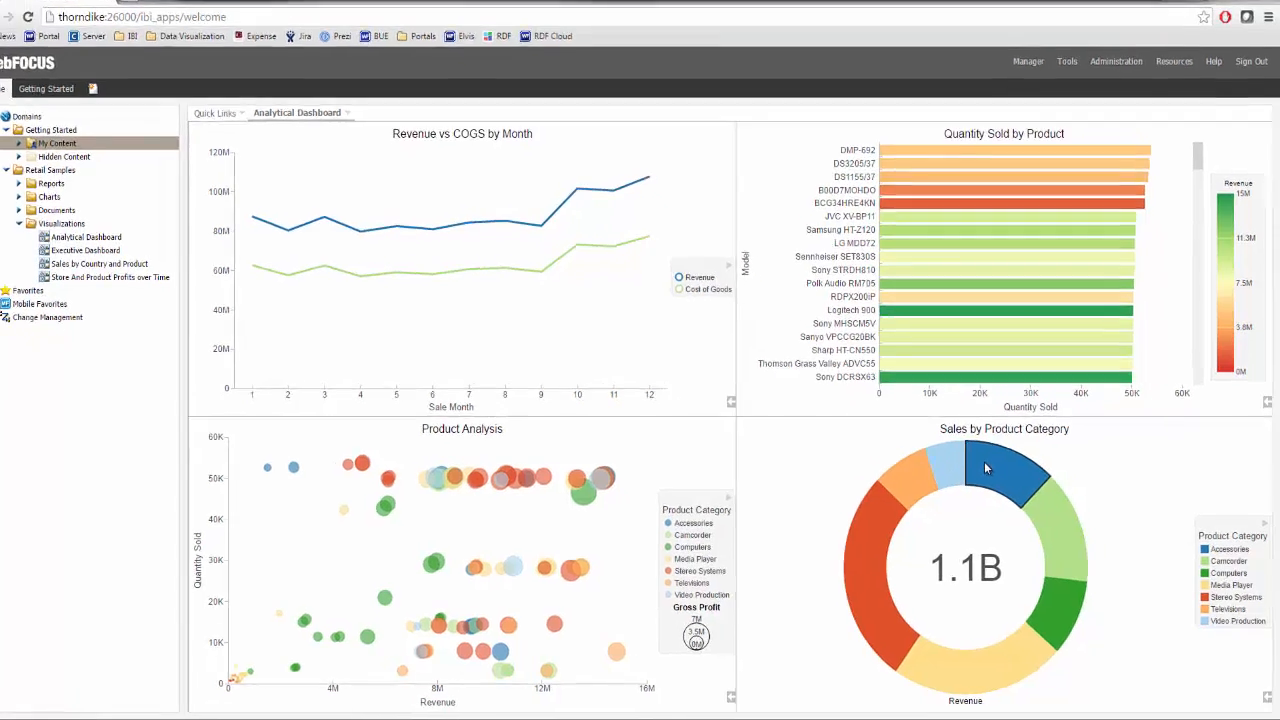
- Filter the dashboard to the Accessories and Camcorder categories, selected together in the Sales by Product Category ring
{"action": "mouse_move", "coordinate": [990, 466]}
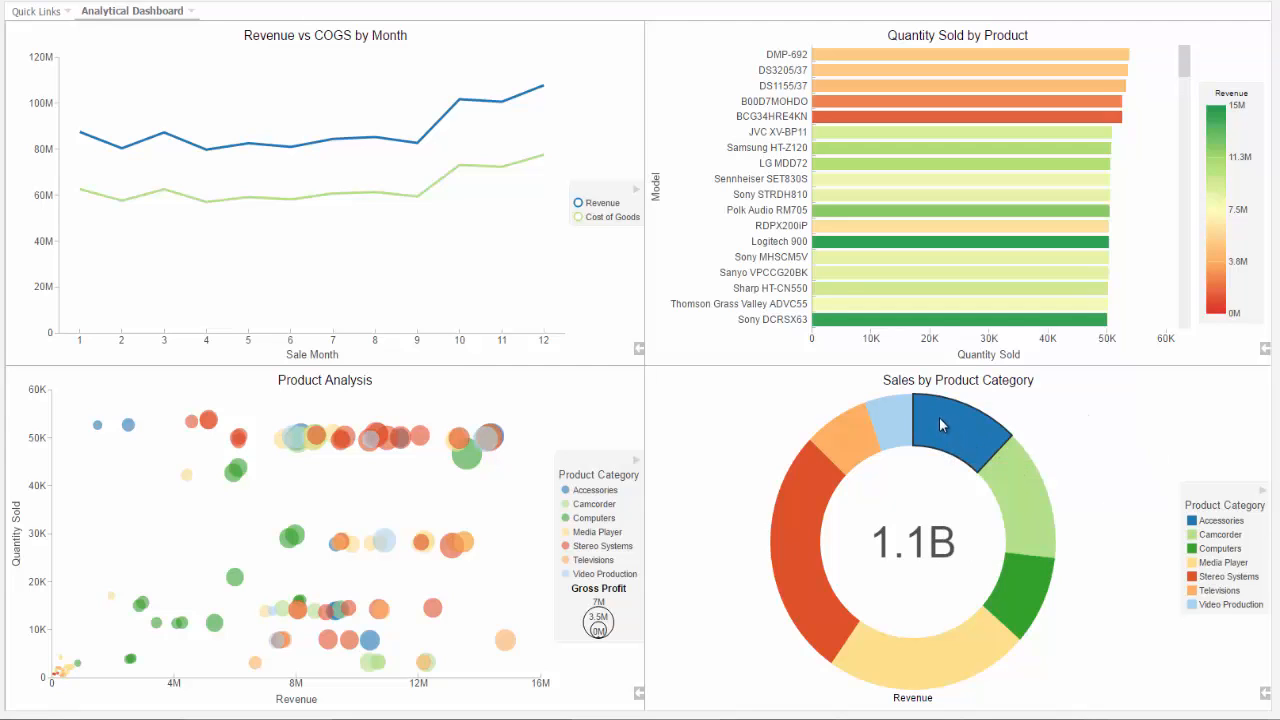
{"action": "left_click_drag", "start_coordinate": [939, 417], "coordinate": [1026, 476]}
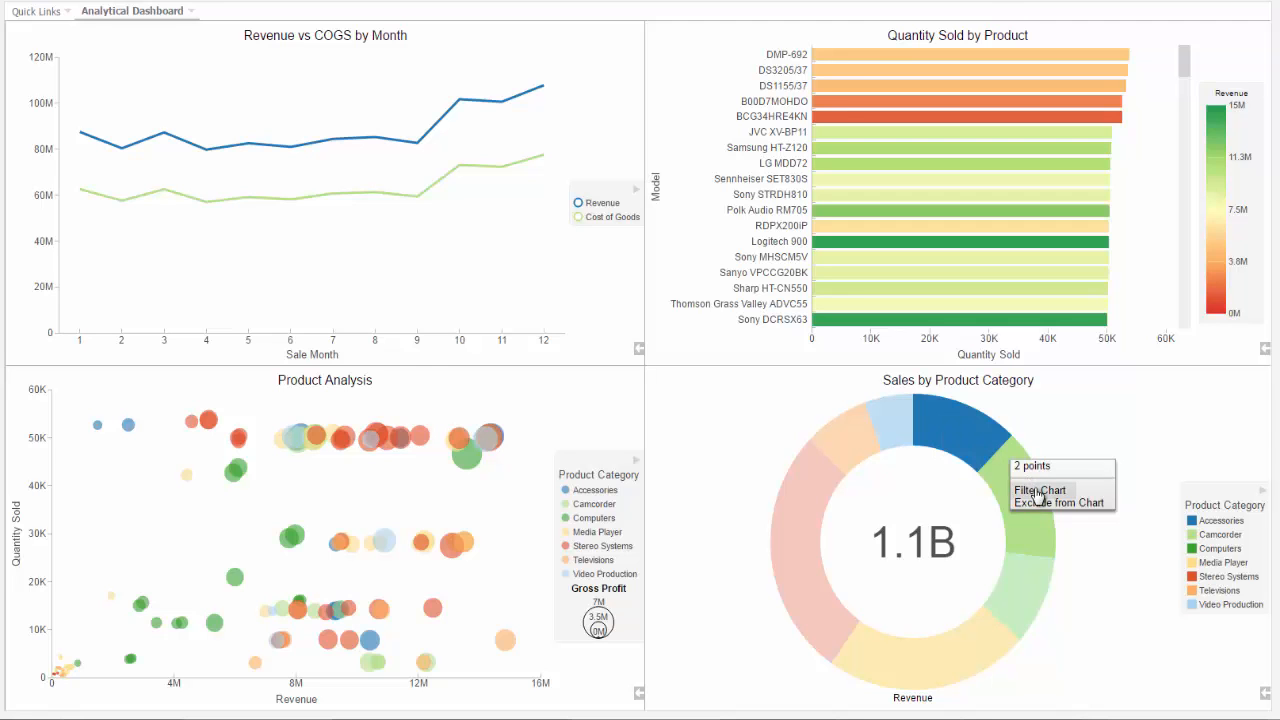
{"action": "left_click", "coordinate": [1038, 491]}
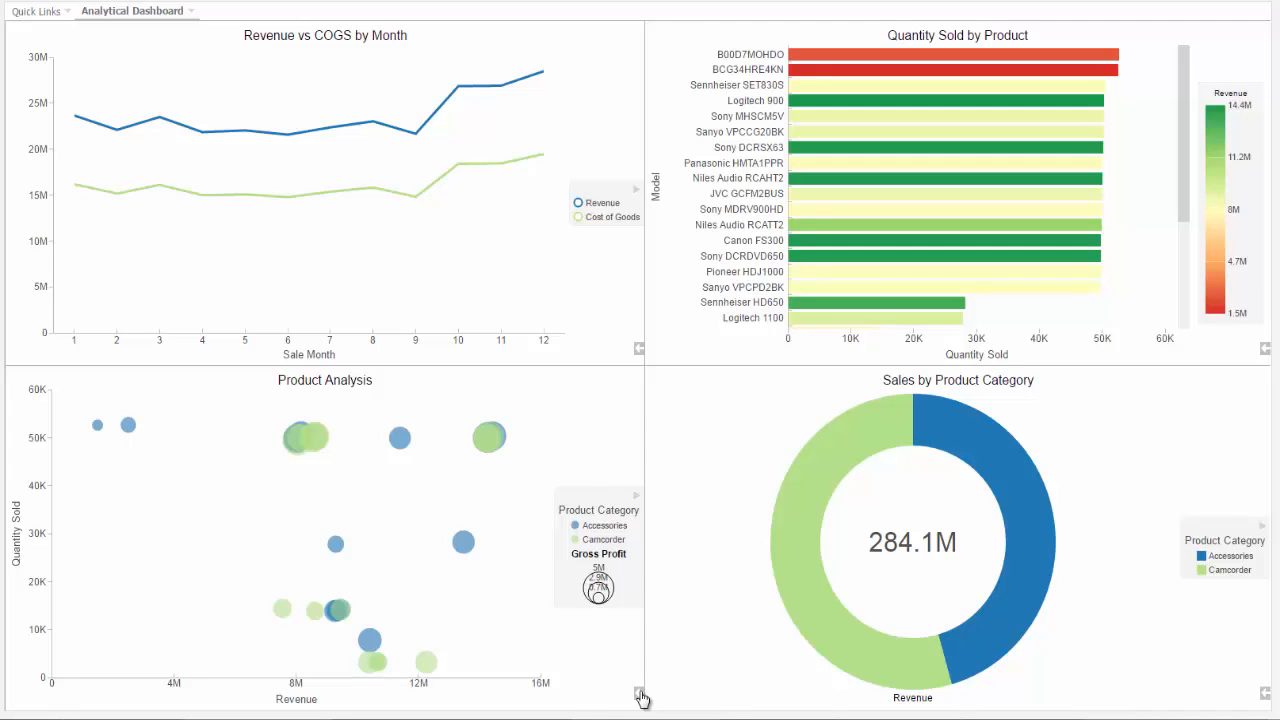
- Show the Product Analysis chart's data as a table, and switch it back to the bubble chart
{"action": "left_click", "coordinate": [640, 695]}
{"action": "left_click", "coordinate": [585, 698]}
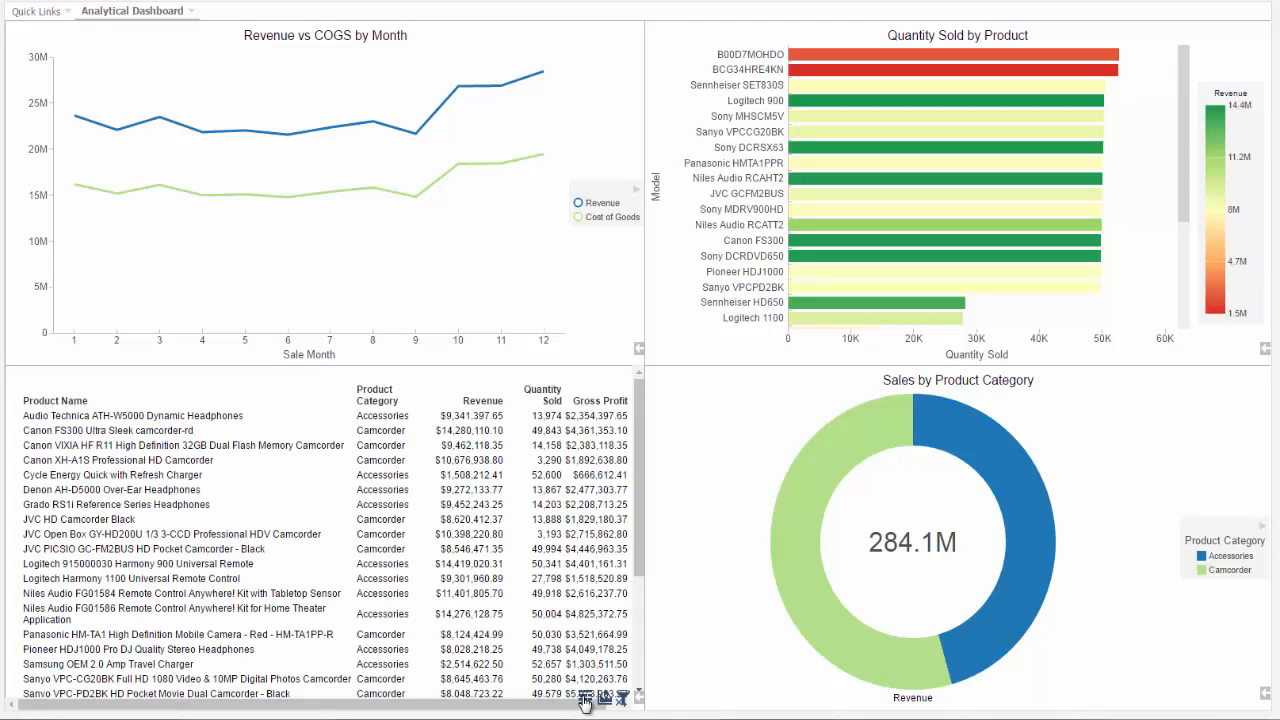
{"action": "left_click", "coordinate": [585, 698]}
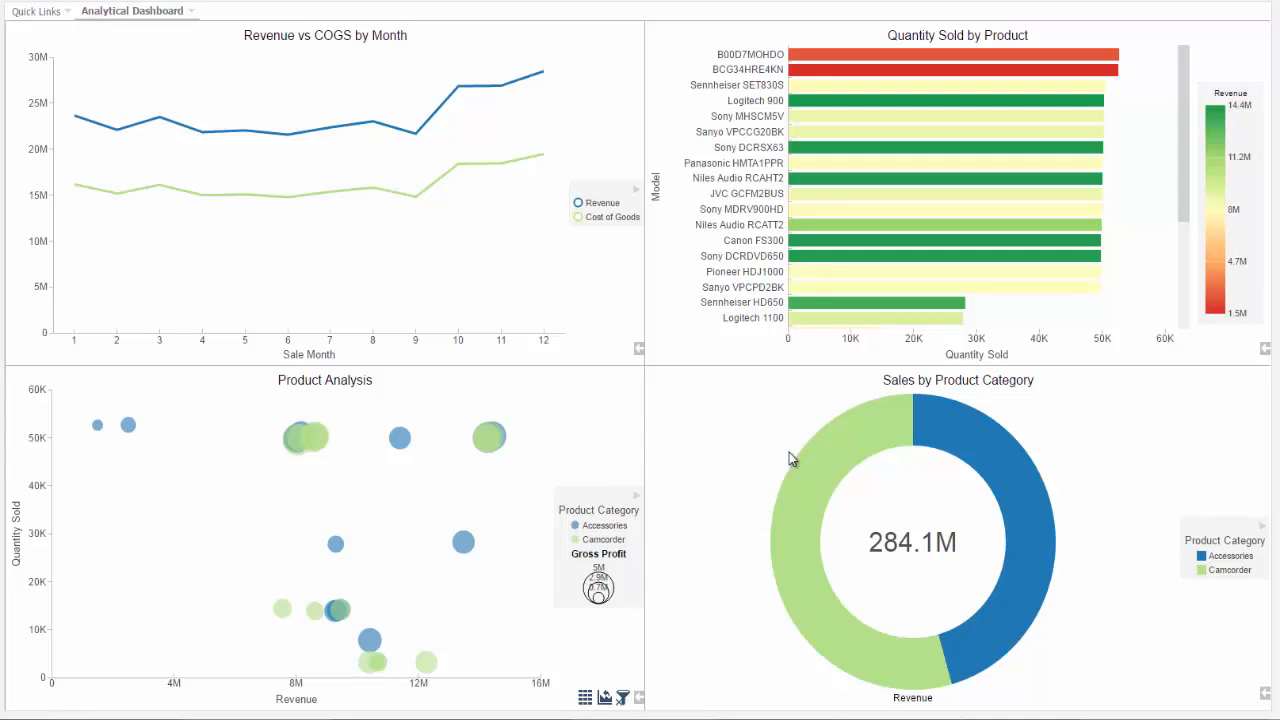
- Drill down into the Camcorder slice of the category ring, and filter the dashboard to sale months 10 to 12 in the line chart
{"action": "left_click", "coordinate": [855, 437]}
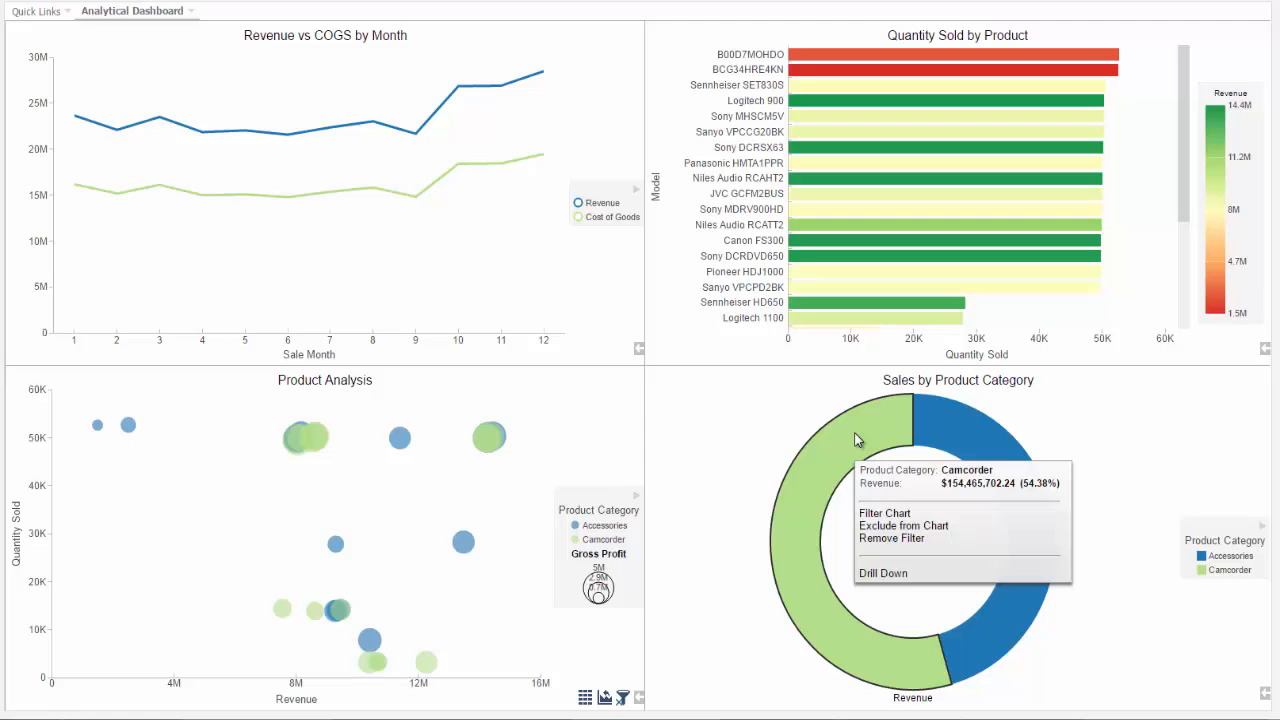
{"action": "left_click", "coordinate": [873, 575]}
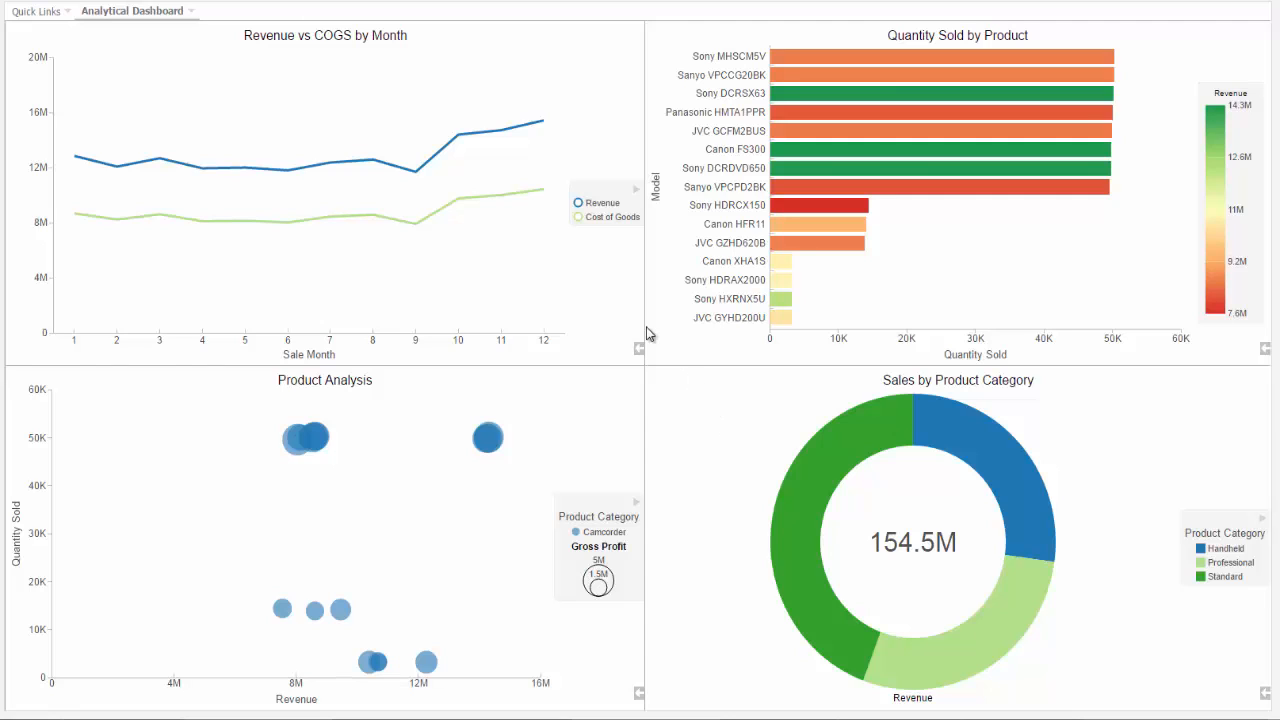
{"action": "left_click", "coordinate": [541, 189]}
{"action": "left_click_drag", "start_coordinate": [437, 77], "coordinate": [566, 255]}
{"action": "left_click", "coordinate": [572, 263]}
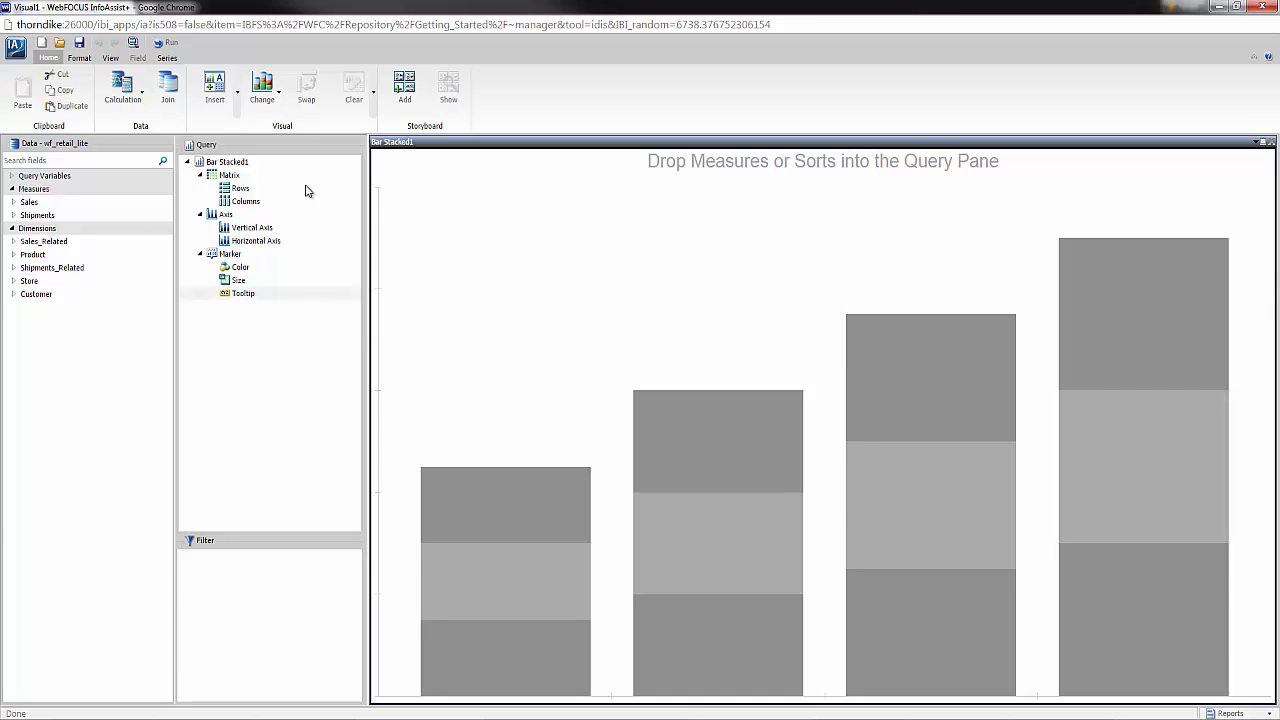
- Change the empty visual to a ring pie showing Revenue coloured by Product,Category
{"action": "left_click", "coordinate": [266, 111]}
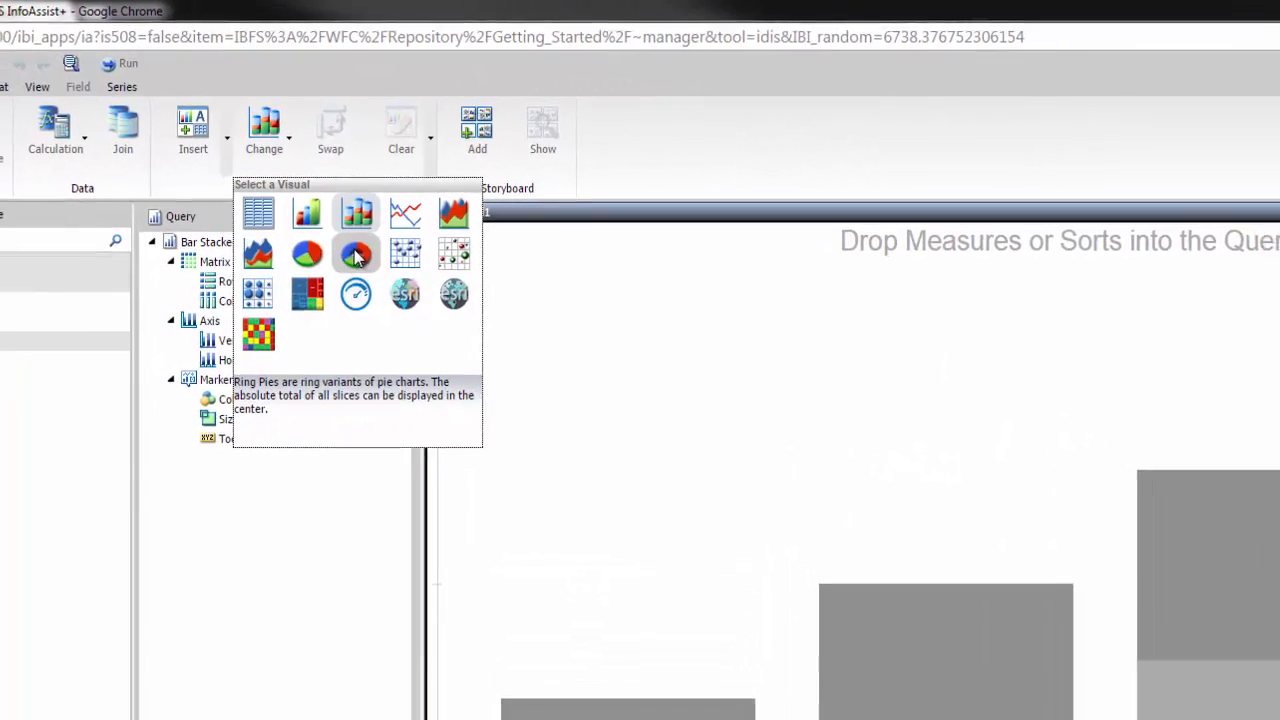
{"action": "left_click", "coordinate": [358, 262]}
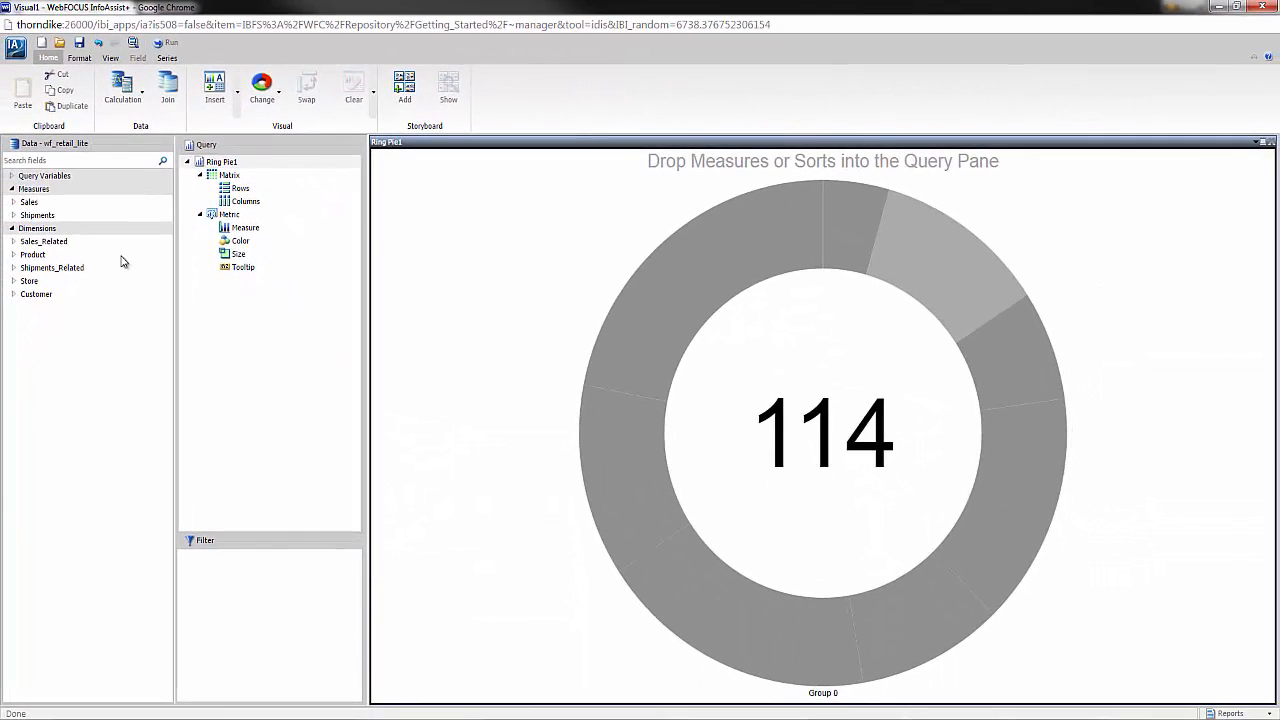
{"action": "left_click", "coordinate": [13, 202]}
{"action": "left_click_drag", "start_coordinate": [49, 346], "coordinate": [428, 398]}
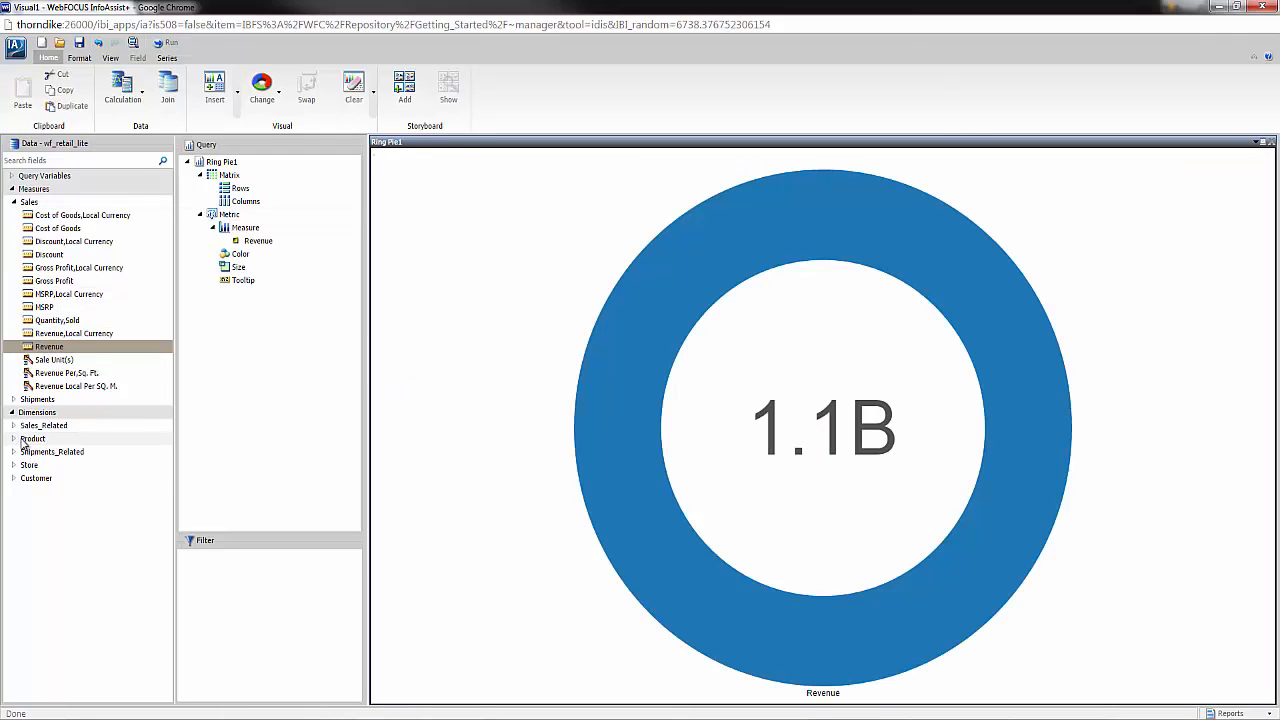
{"action": "left_click", "coordinate": [13, 438]}
{"action": "left_click", "coordinate": [15, 451]}
{"action": "left_click_drag", "start_coordinate": [29, 470], "coordinate": [376, 453]}
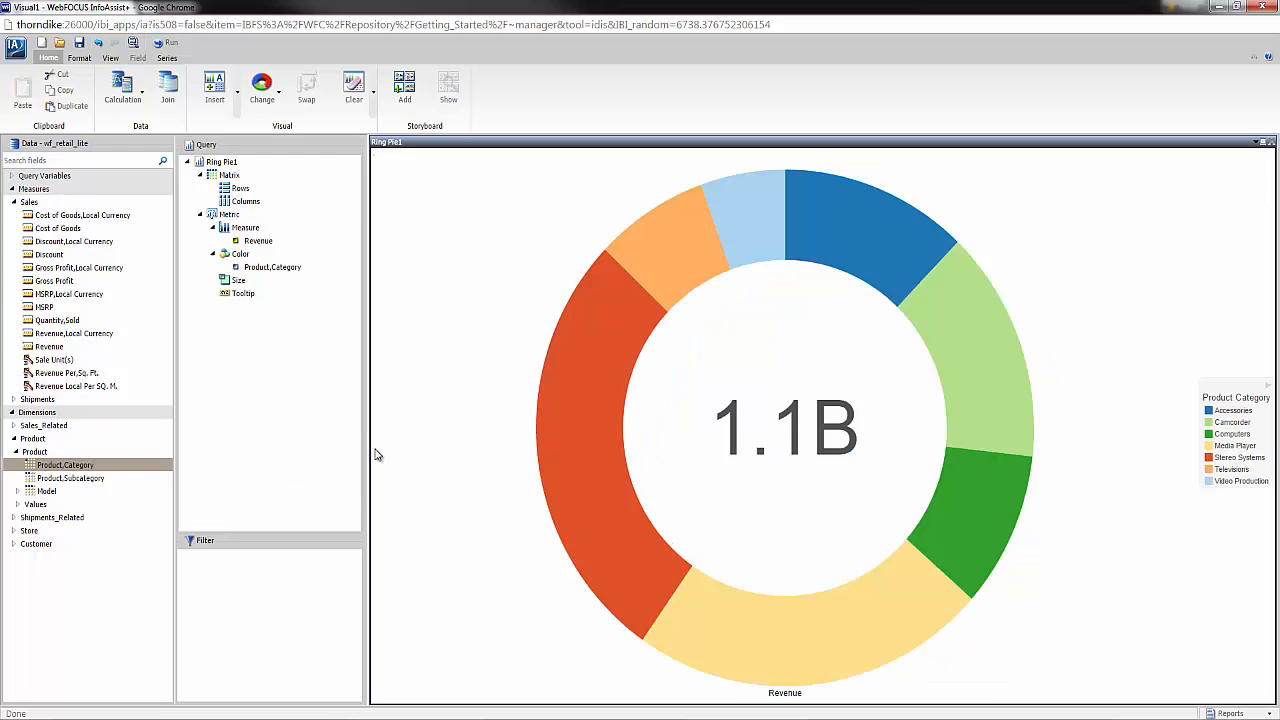
- Inspect the Televisions slice's details and its available filter and drill-down options
{"action": "left_click", "coordinate": [670, 256]}
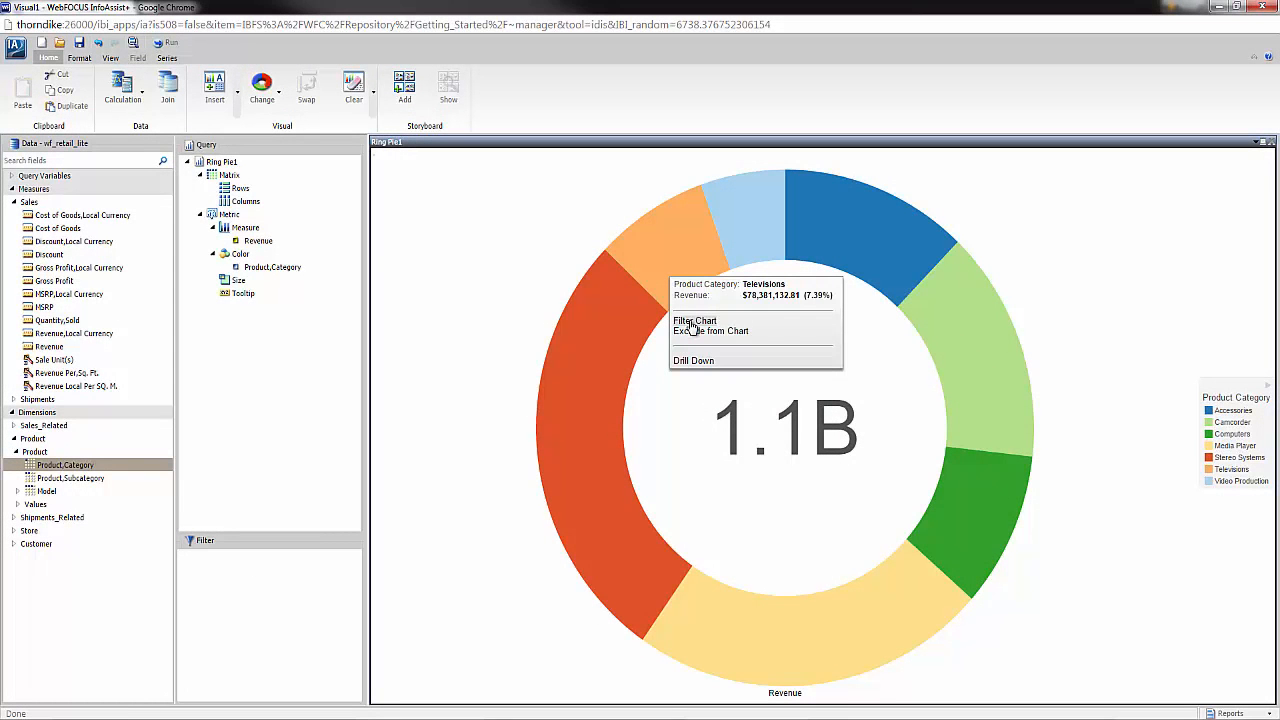
{"action": "left_click", "coordinate": [691, 327]}
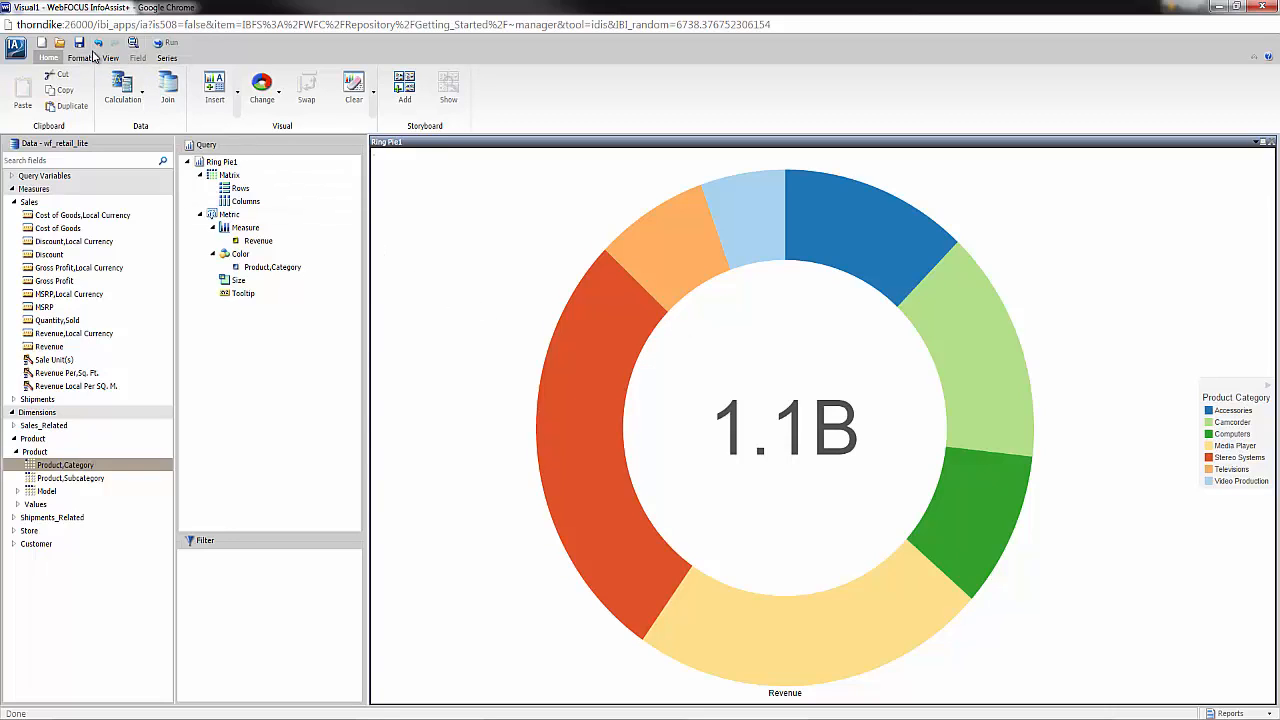
- Add a centred page header reading "Revenue by Product Category" to the ring pie
{"action": "left_click", "coordinate": [90, 58]}
{"action": "left_click", "coordinate": [75, 88]}
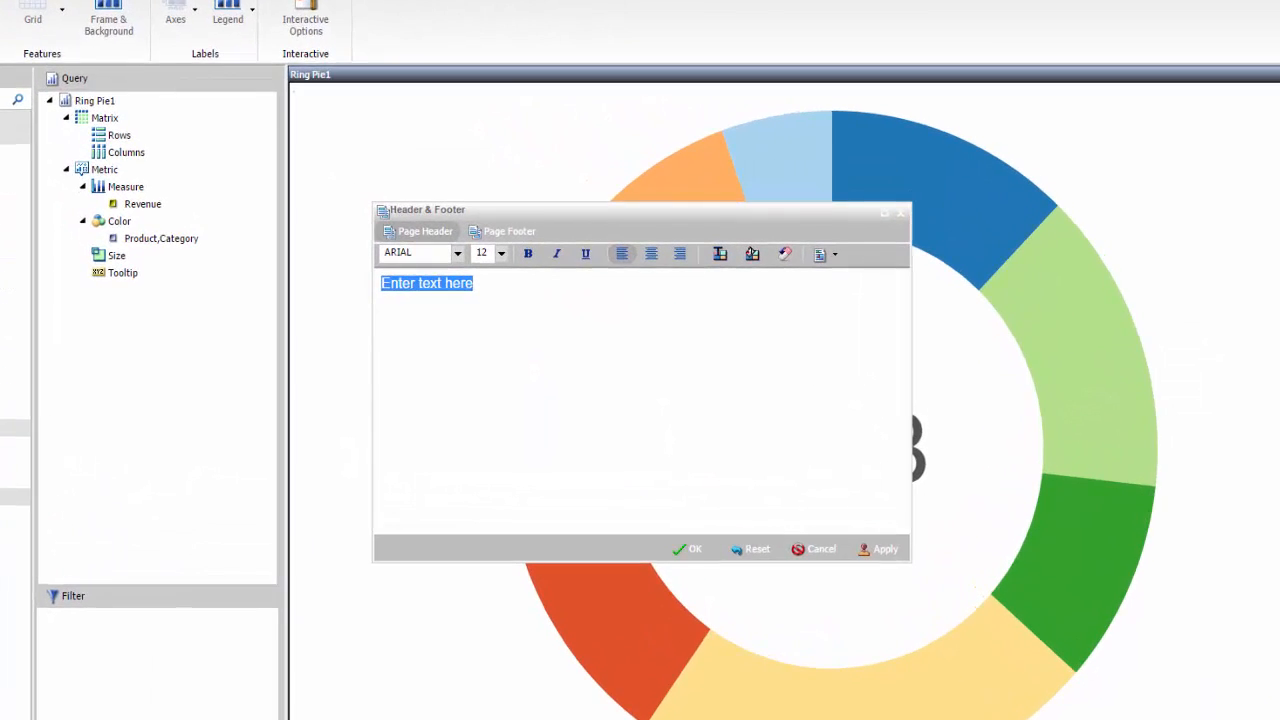
{"action": "type", "text": "Reven"}
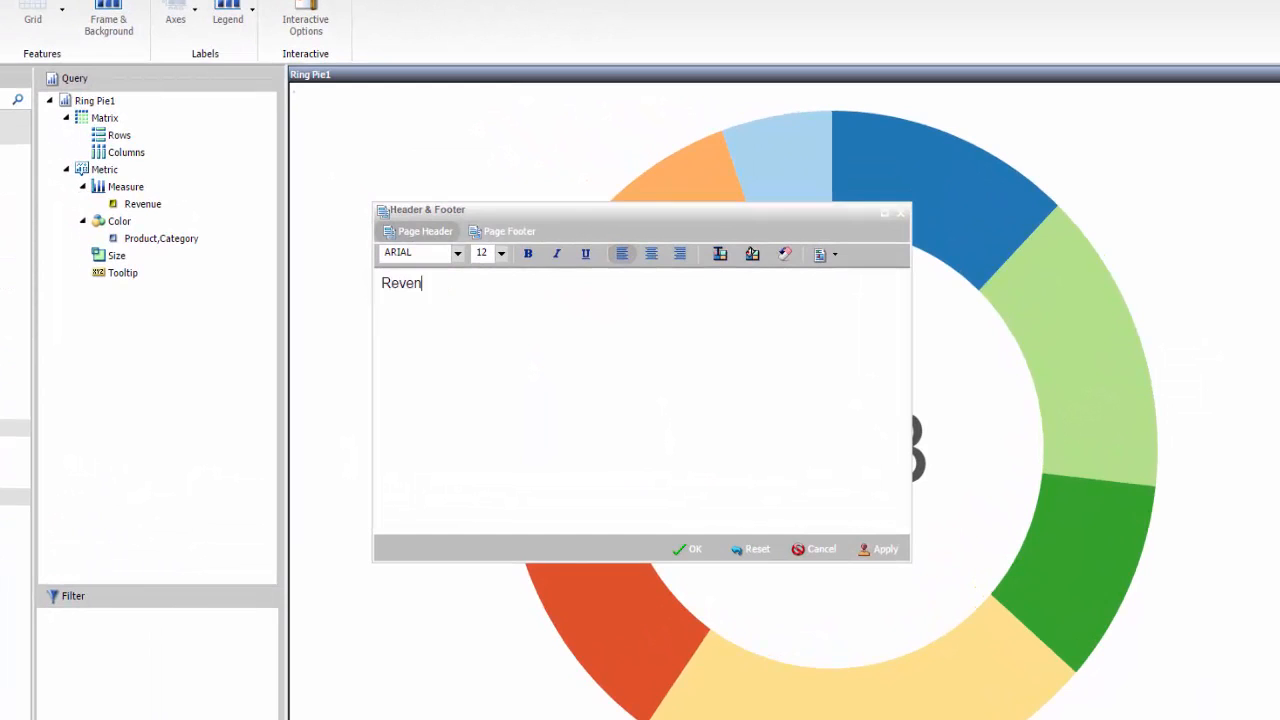
{"action": "type", "text": "ue by Product Category"}
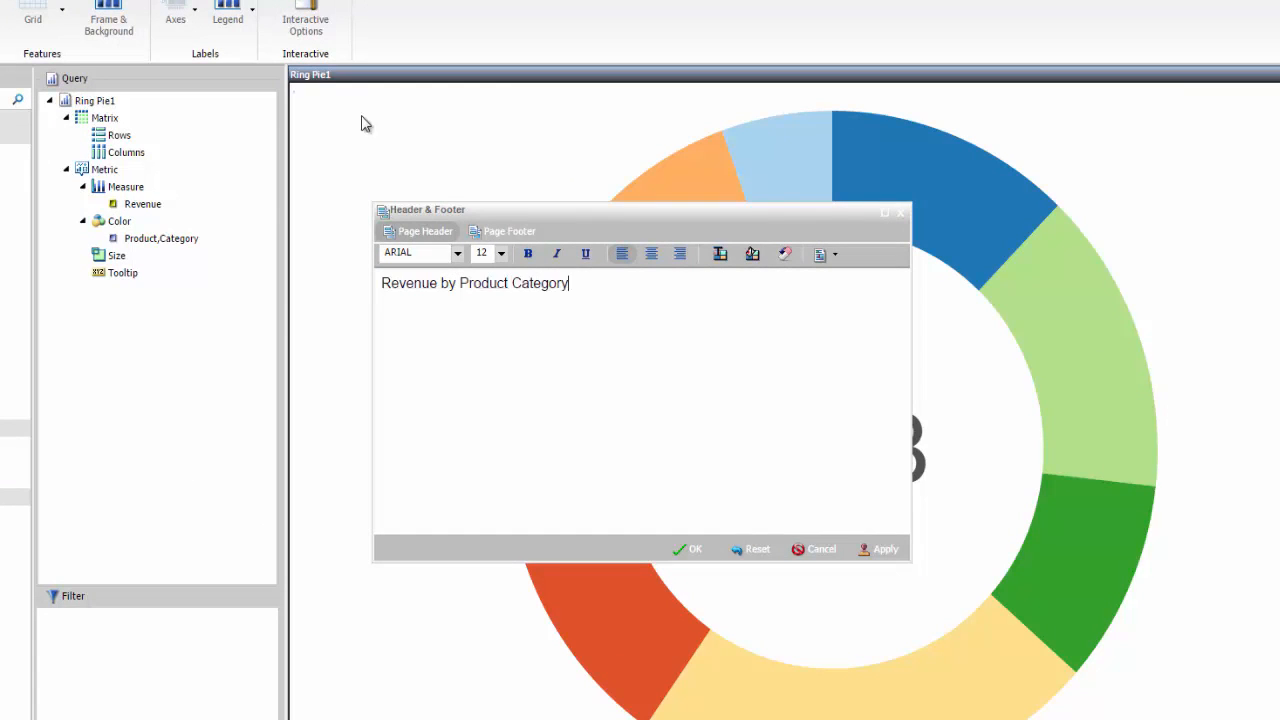
{"action": "key", "text": "ctrl+a"}
{"action": "left_click", "coordinate": [650, 254]}
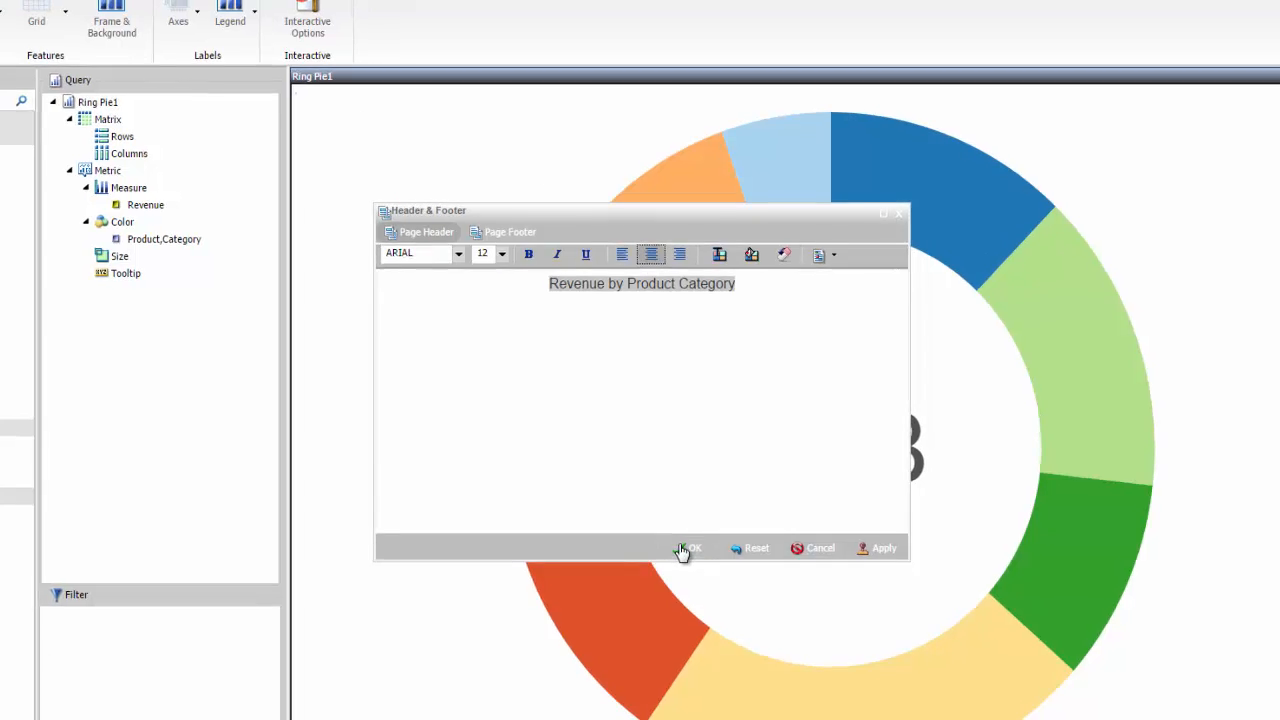
{"action": "left_click", "coordinate": [684, 549]}
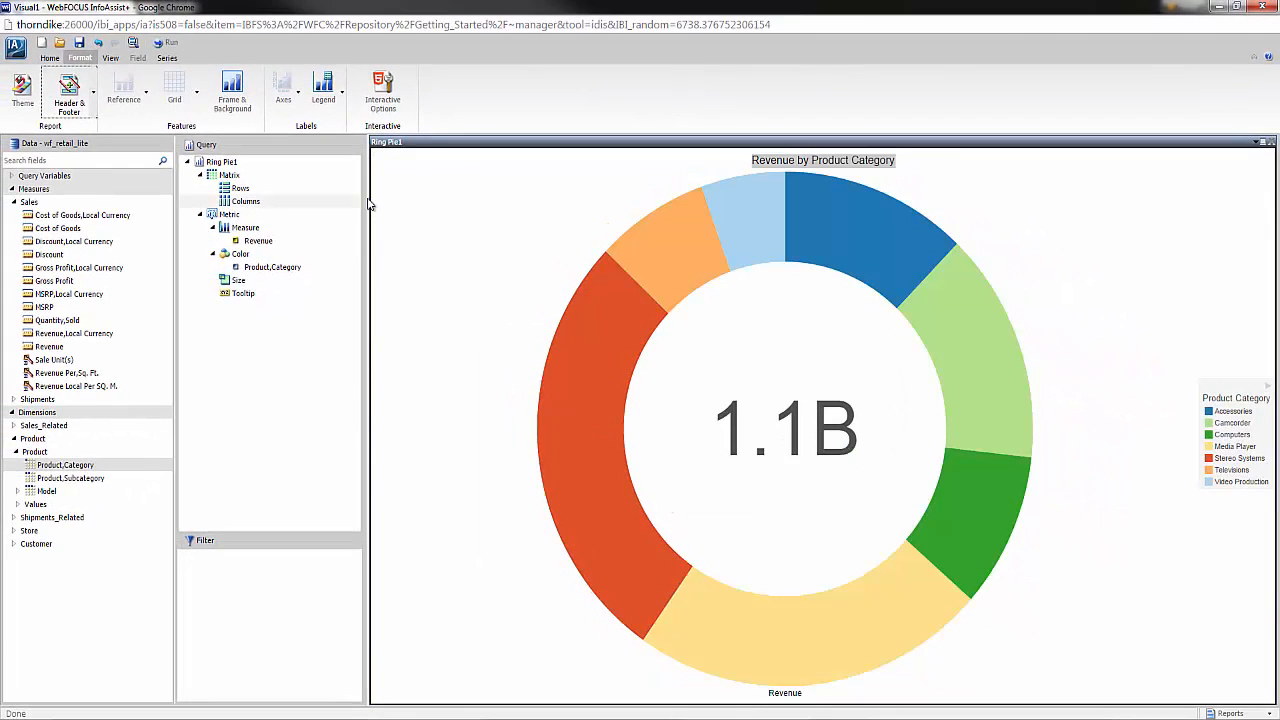
- Insert a second visual and place it above the ring pie, spanning the full canvas width
{"action": "left_click", "coordinate": [50, 59]}
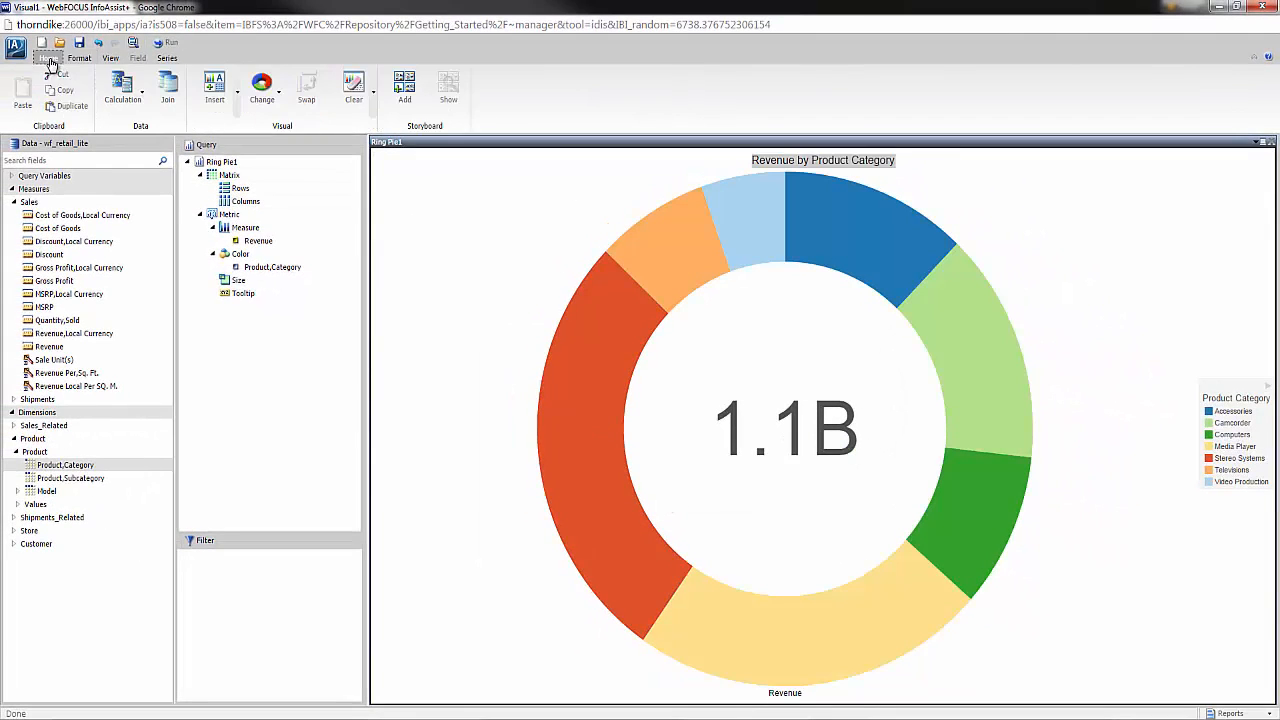
{"action": "left_click", "coordinate": [225, 97]}
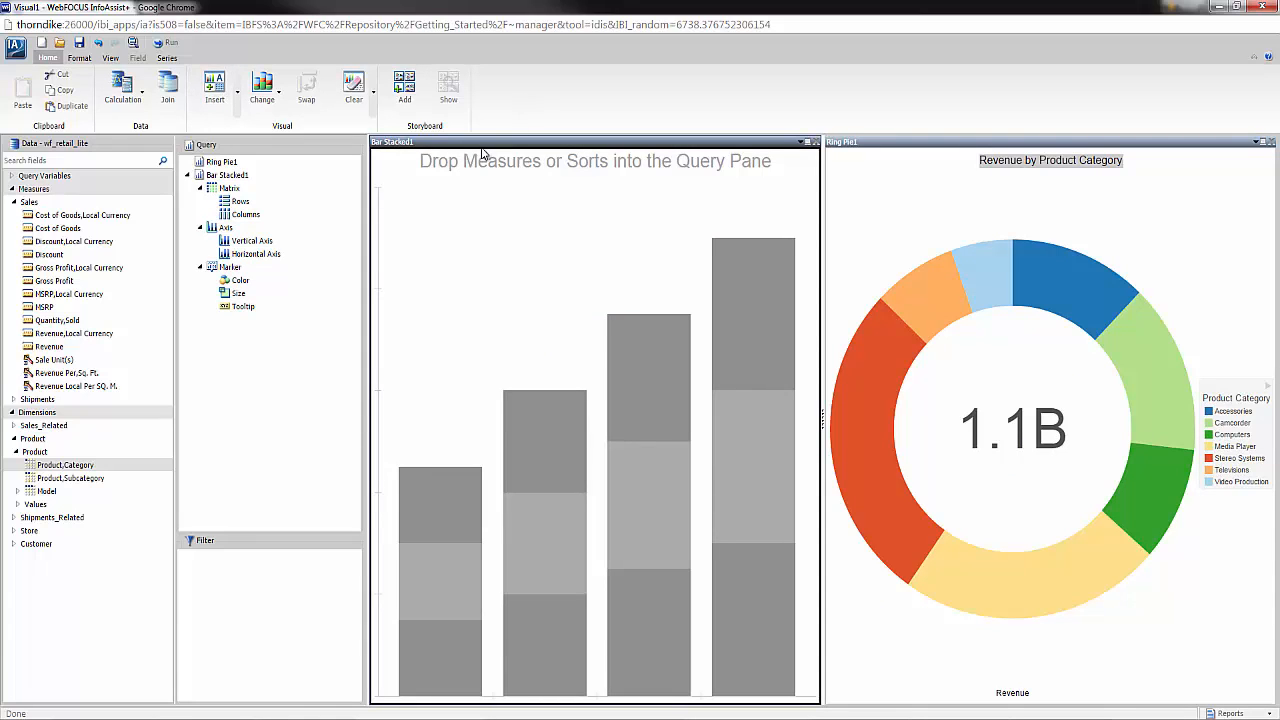
{"action": "left_click_drag", "start_coordinate": [481, 147], "coordinate": [836, 195]}
{"action": "left_click_drag", "start_coordinate": [938, 200], "coordinate": [938, 200]}
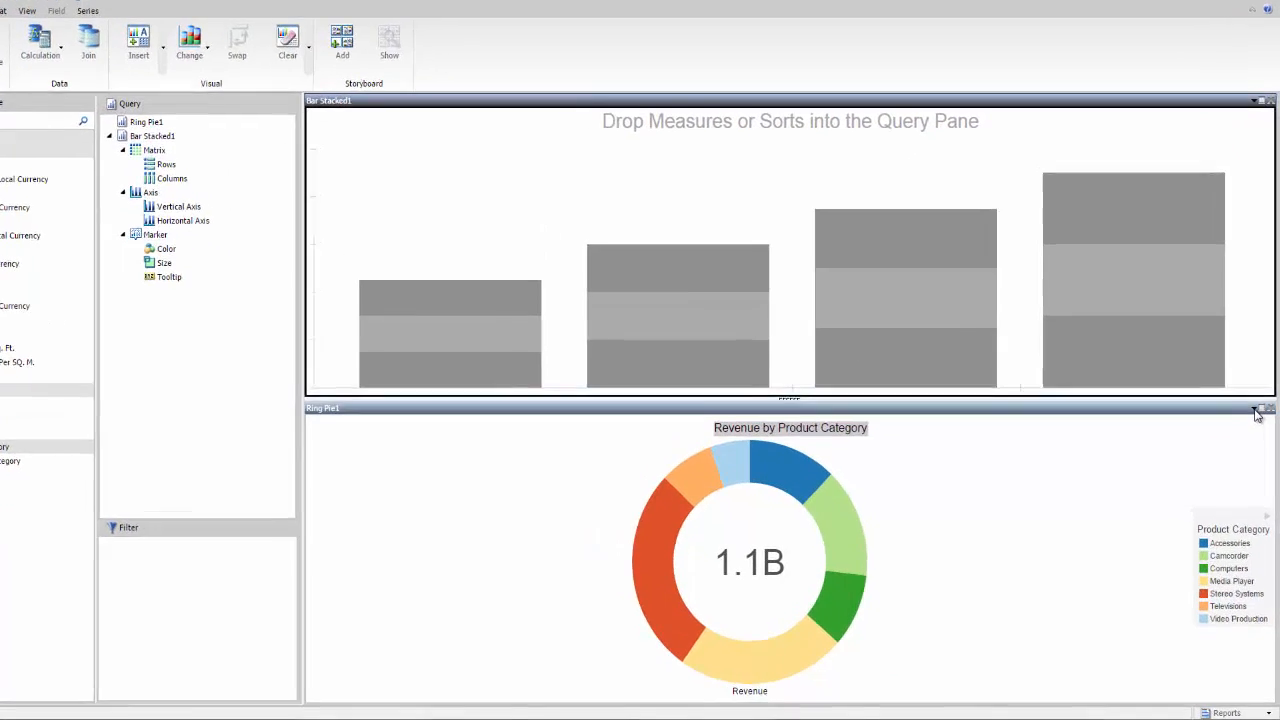
- Check the ring pie visual's options for showing and exporting its data
{"action": "left_click", "coordinate": [1256, 411]}
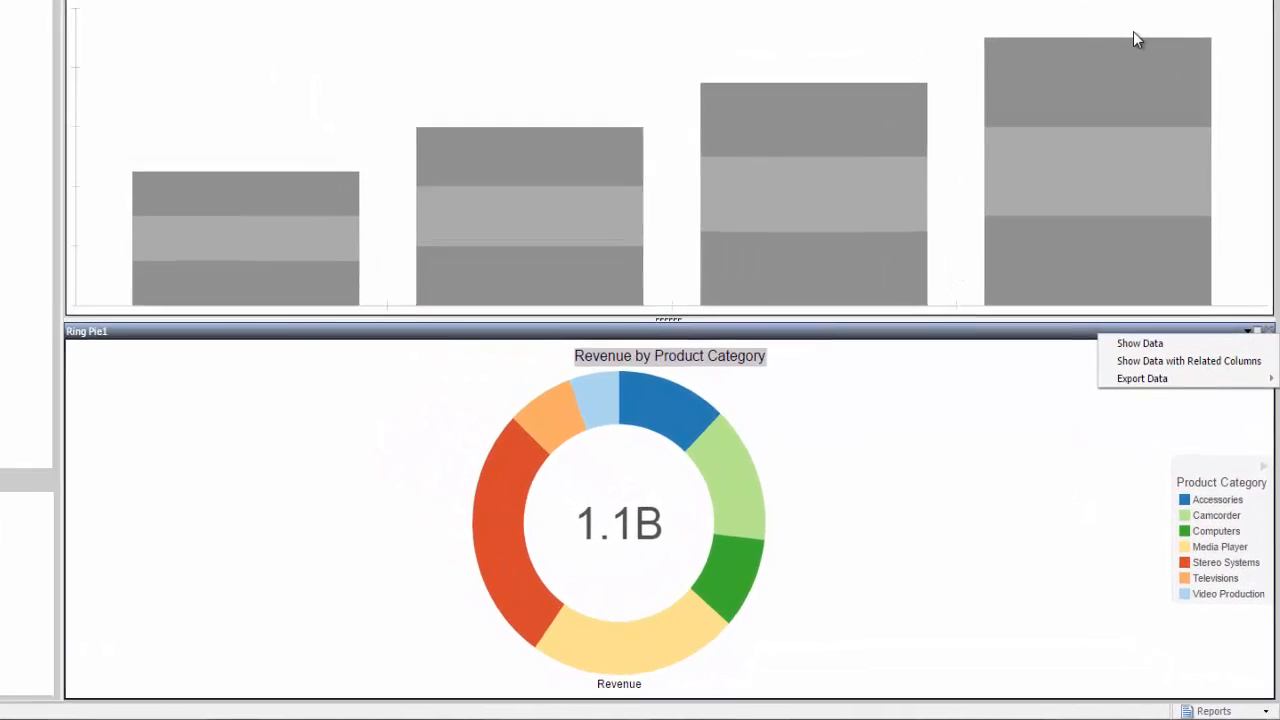
{"action": "left_click", "coordinate": [1129, 15]}
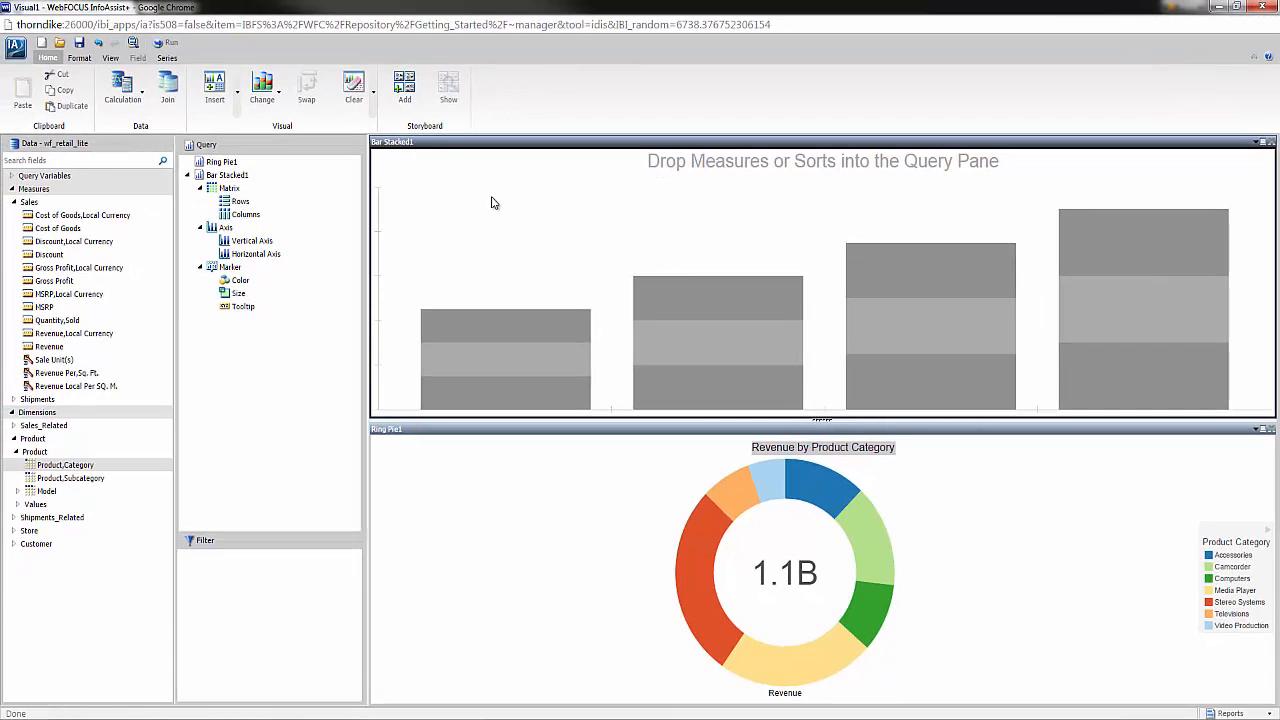
- Add the current two-visual layout to the storyboard
{"action": "left_click", "coordinate": [404, 89]}
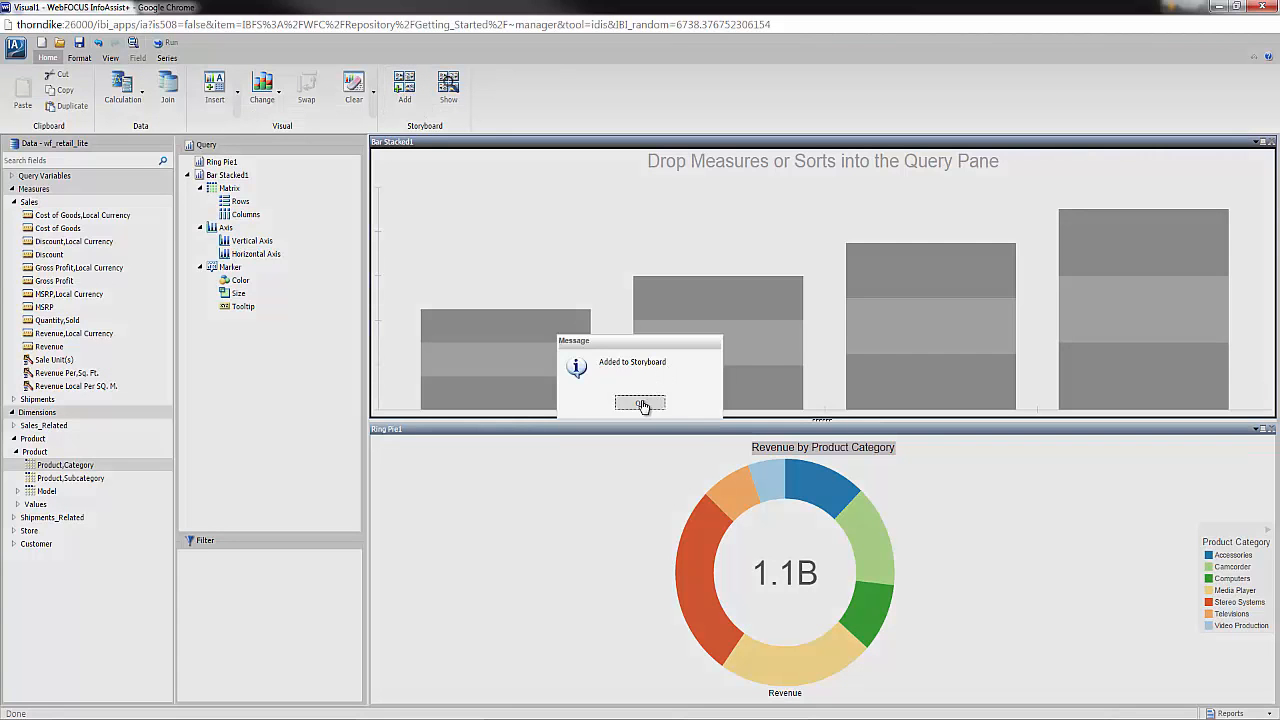
{"action": "left_click", "coordinate": [642, 404]}
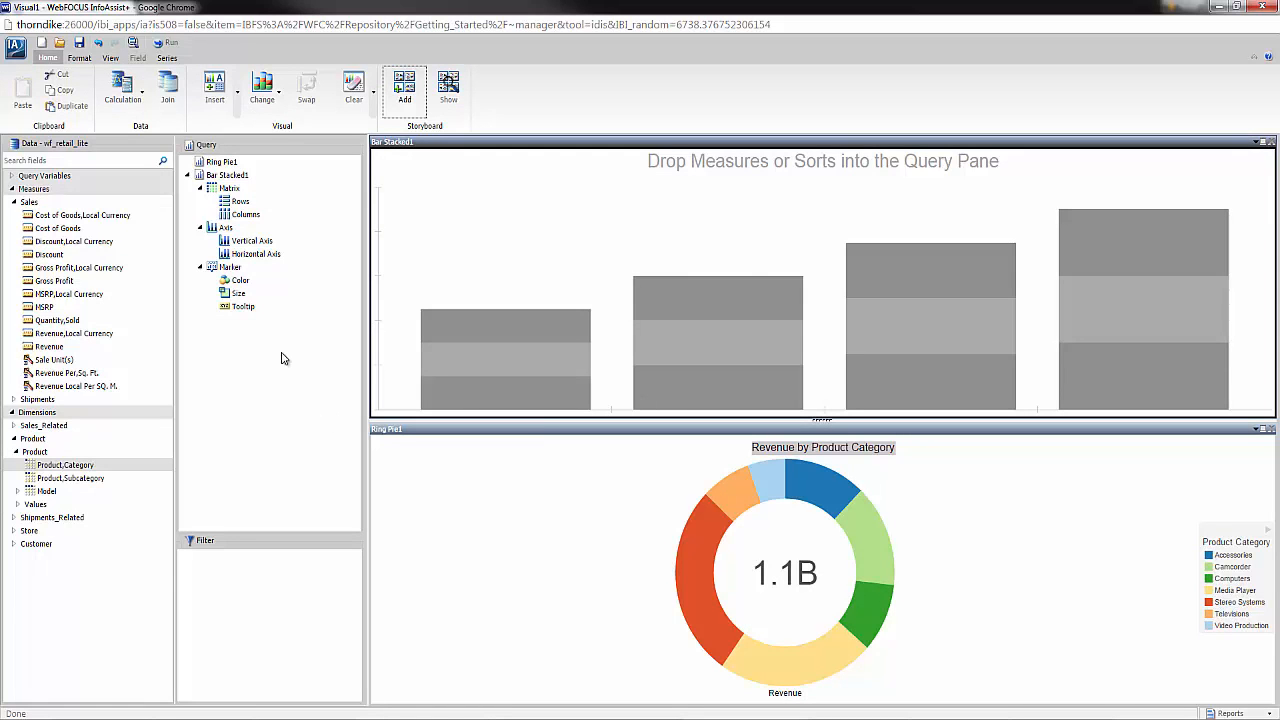
- Change the empty upper visual to a line chart plotting Revenue and Cost of Goods by Sale,Month
{"action": "left_click", "coordinate": [267, 108]}
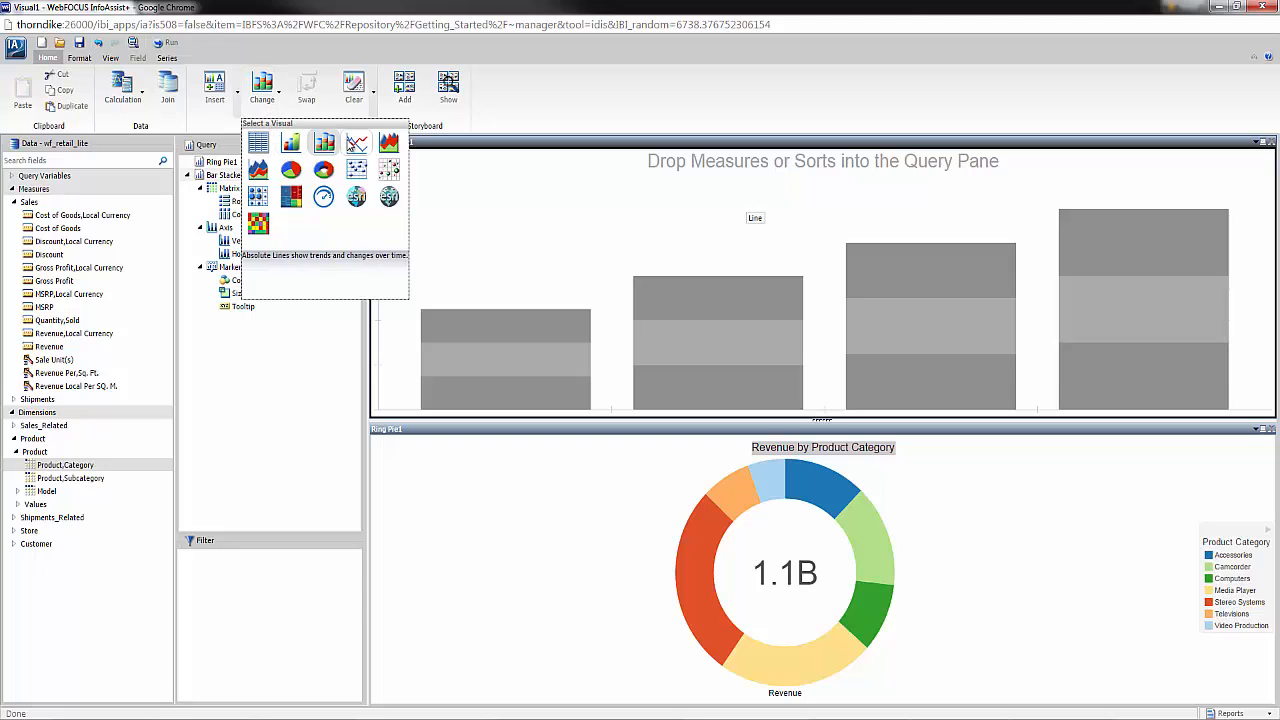
{"action": "left_click", "coordinate": [354, 145]}
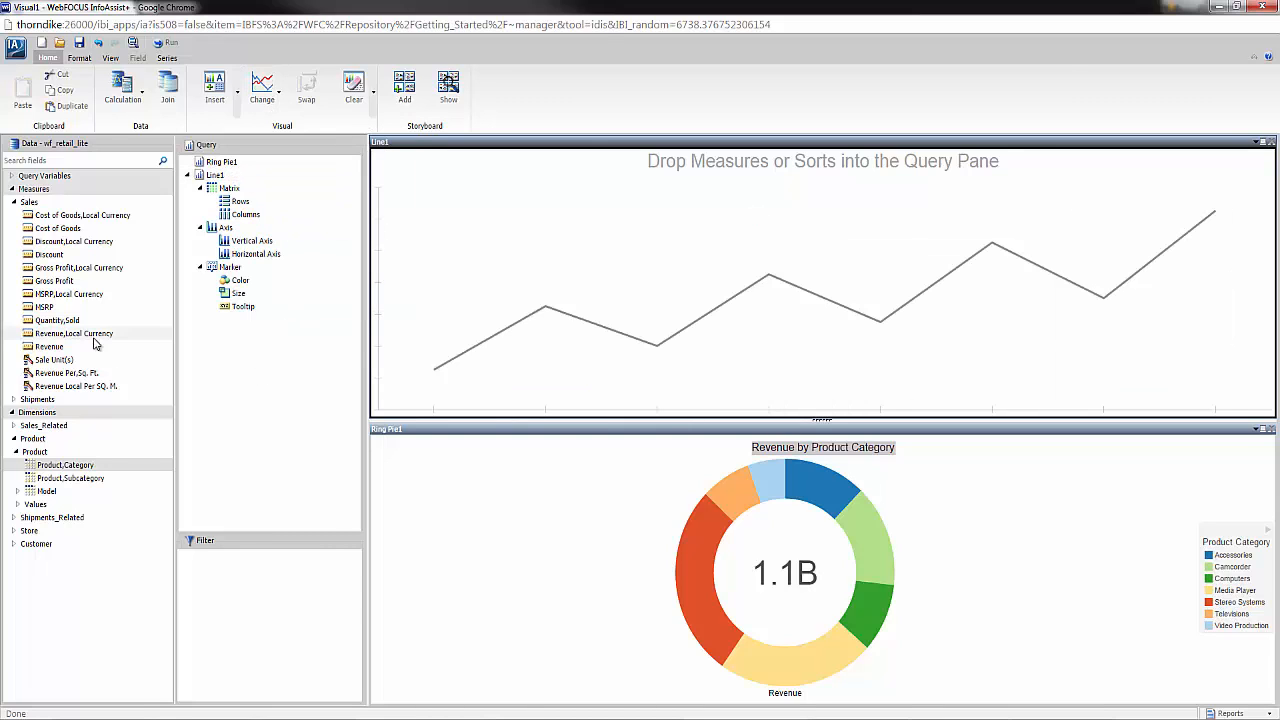
{"action": "left_click", "coordinate": [14, 425]}
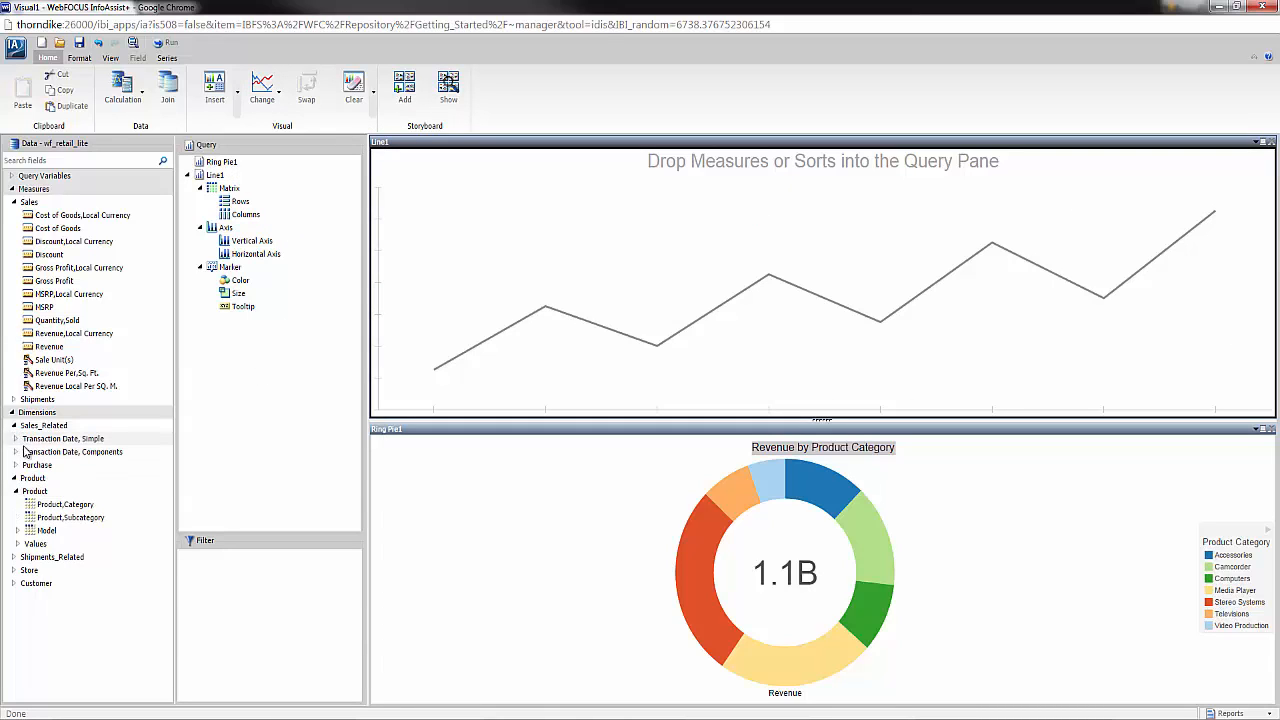
{"action": "left_click", "coordinate": [16, 439]}
{"action": "left_click_drag", "start_coordinate": [58, 478], "coordinate": [570, 323]}
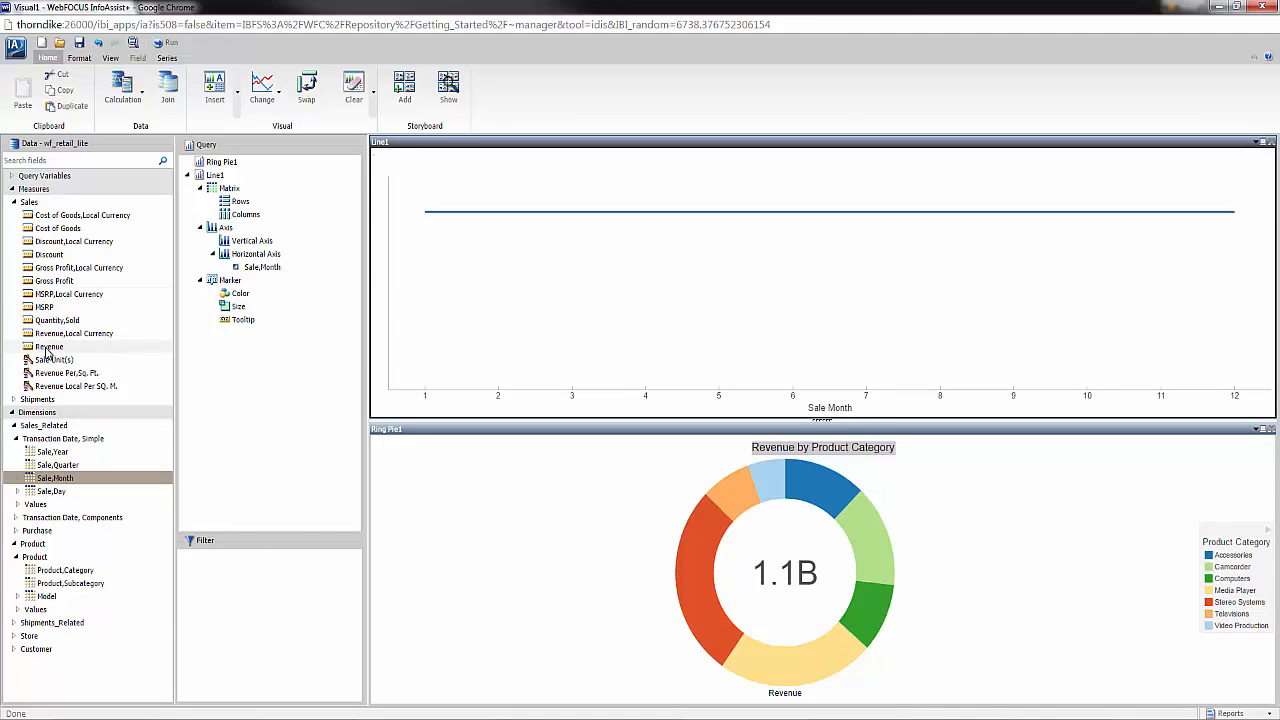
{"action": "left_click_drag", "start_coordinate": [47, 352], "coordinate": [457, 297]}
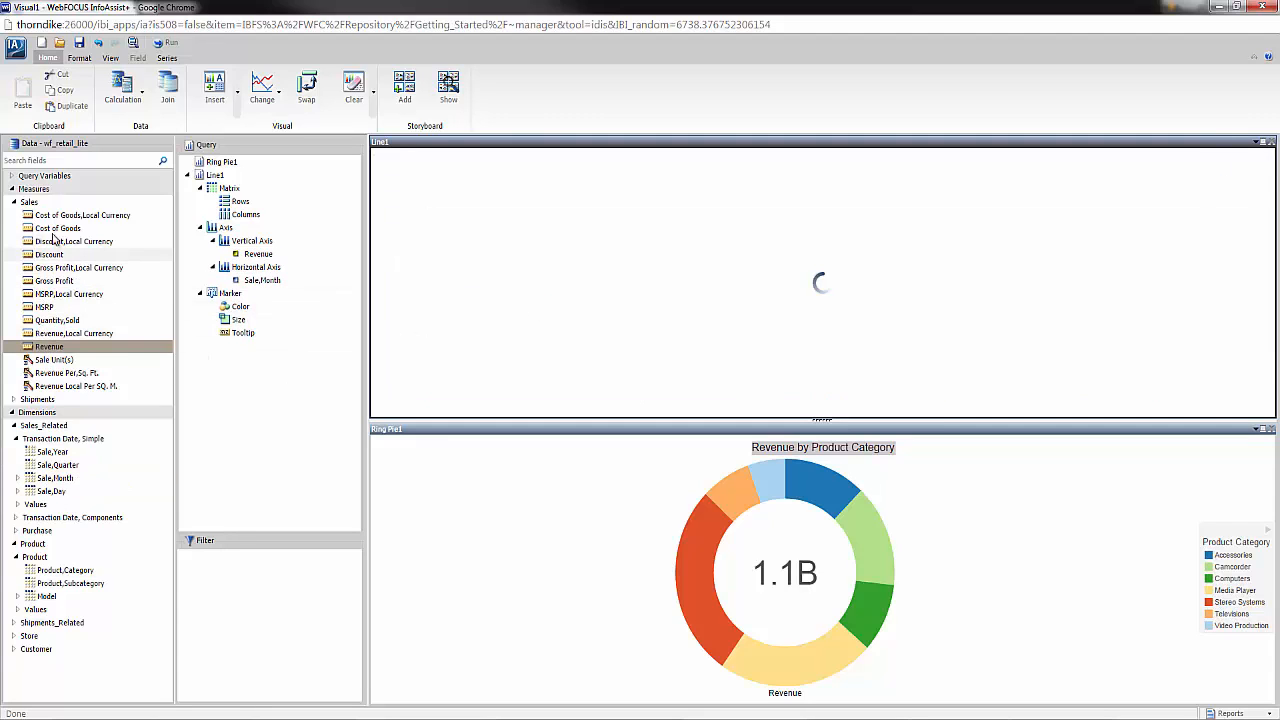
{"action": "left_click_drag", "start_coordinate": [57, 229], "coordinate": [499, 279]}
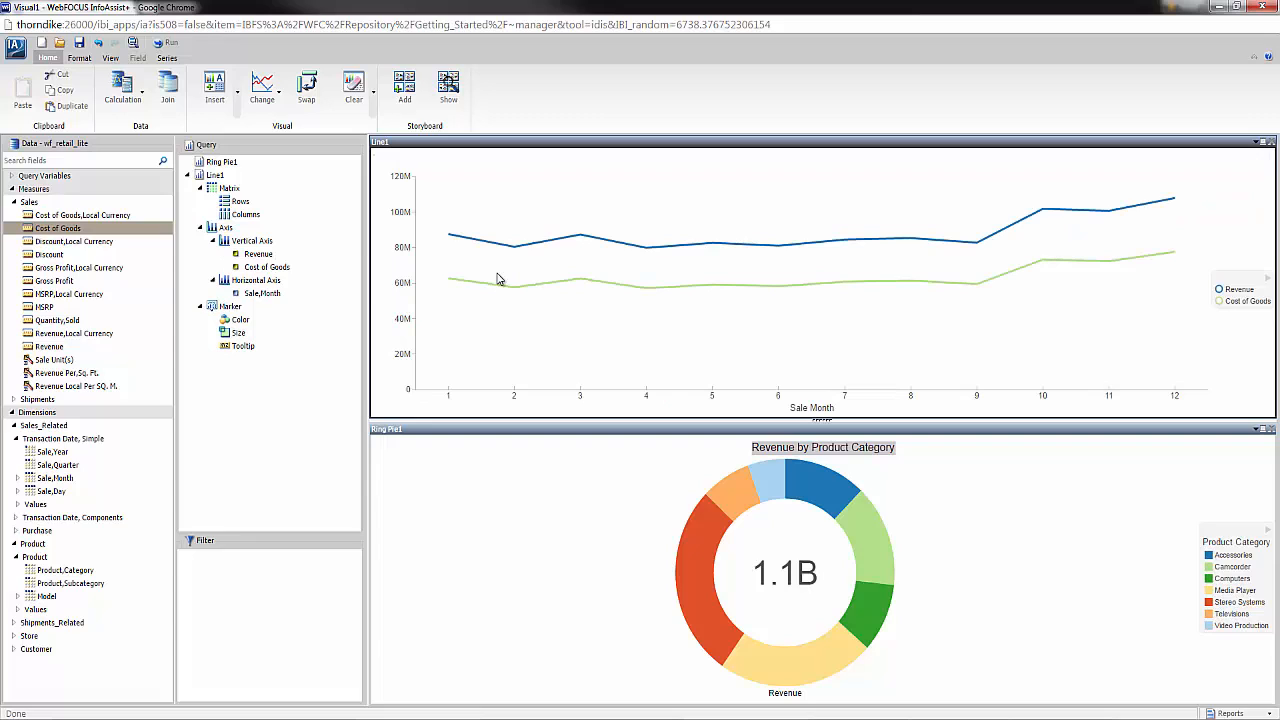
- Insert a third visual as a stacked bar chart with Quantity,Sold on the vertical axis and Model on the horizontal axis
{"action": "left_click", "coordinate": [214, 100]}
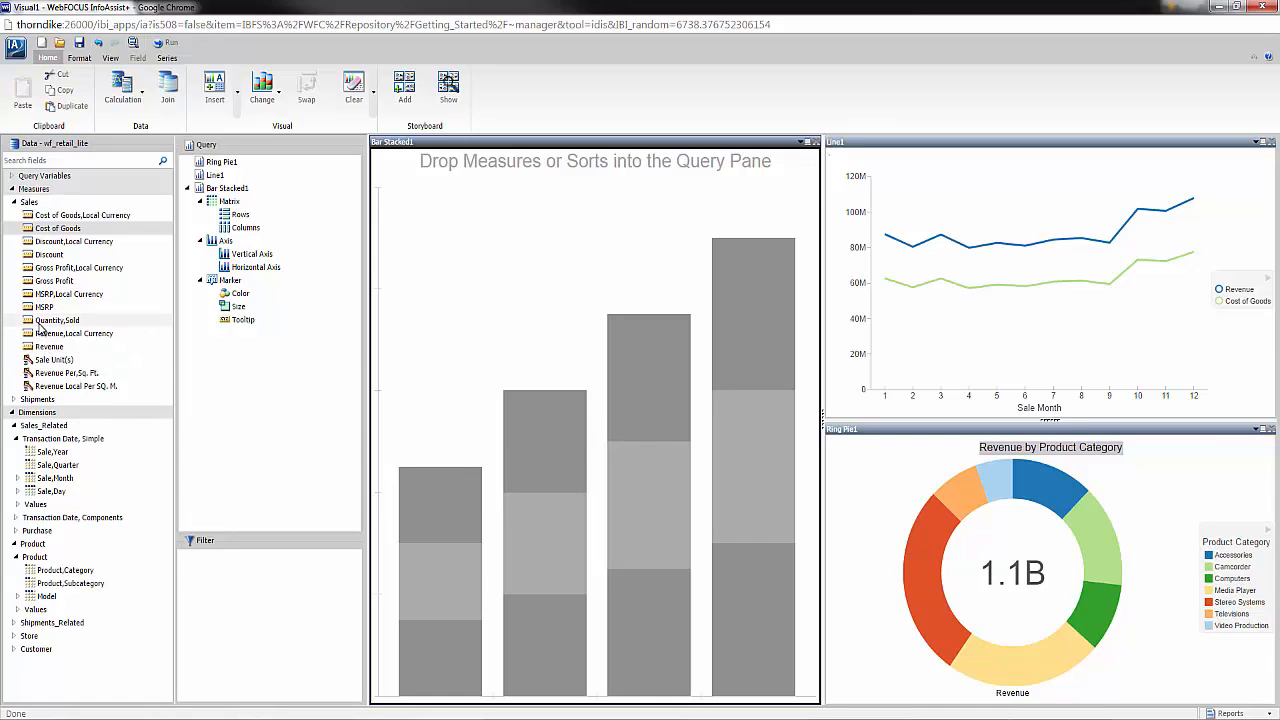
{"action": "left_click_drag", "start_coordinate": [40, 325], "coordinate": [423, 329]}
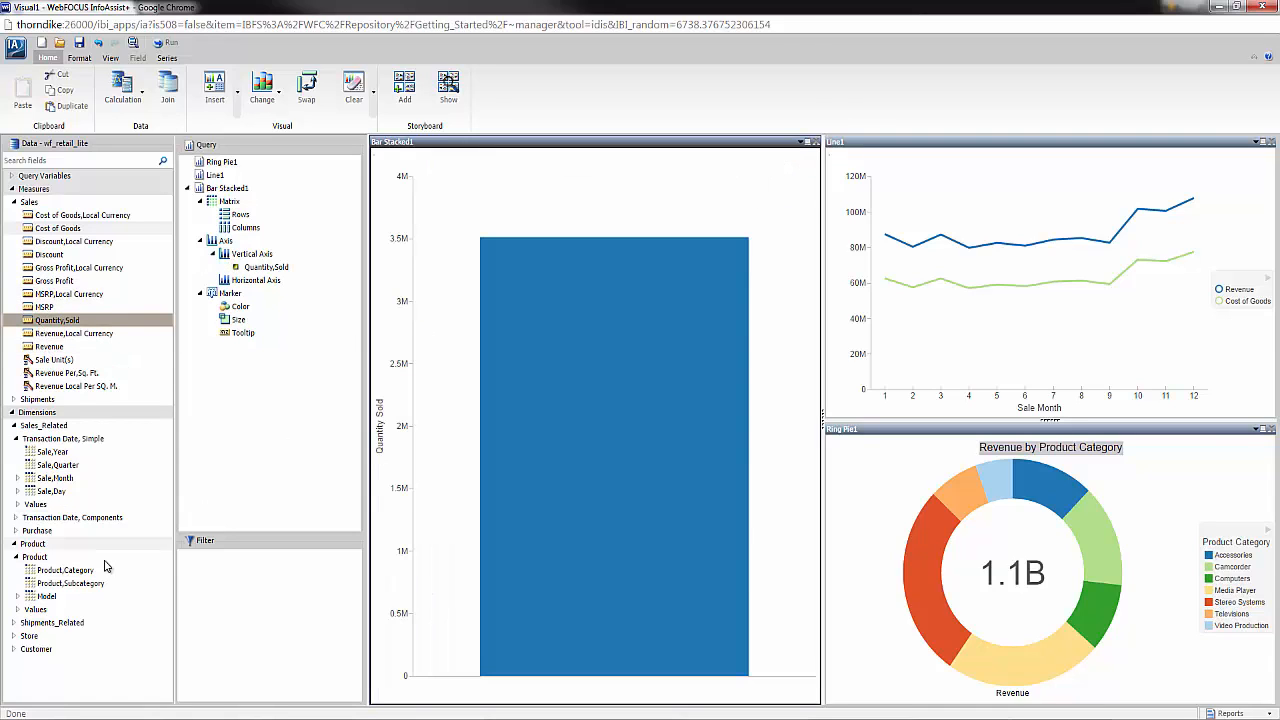
{"action": "left_click_drag", "start_coordinate": [46, 596], "coordinate": [444, 557]}
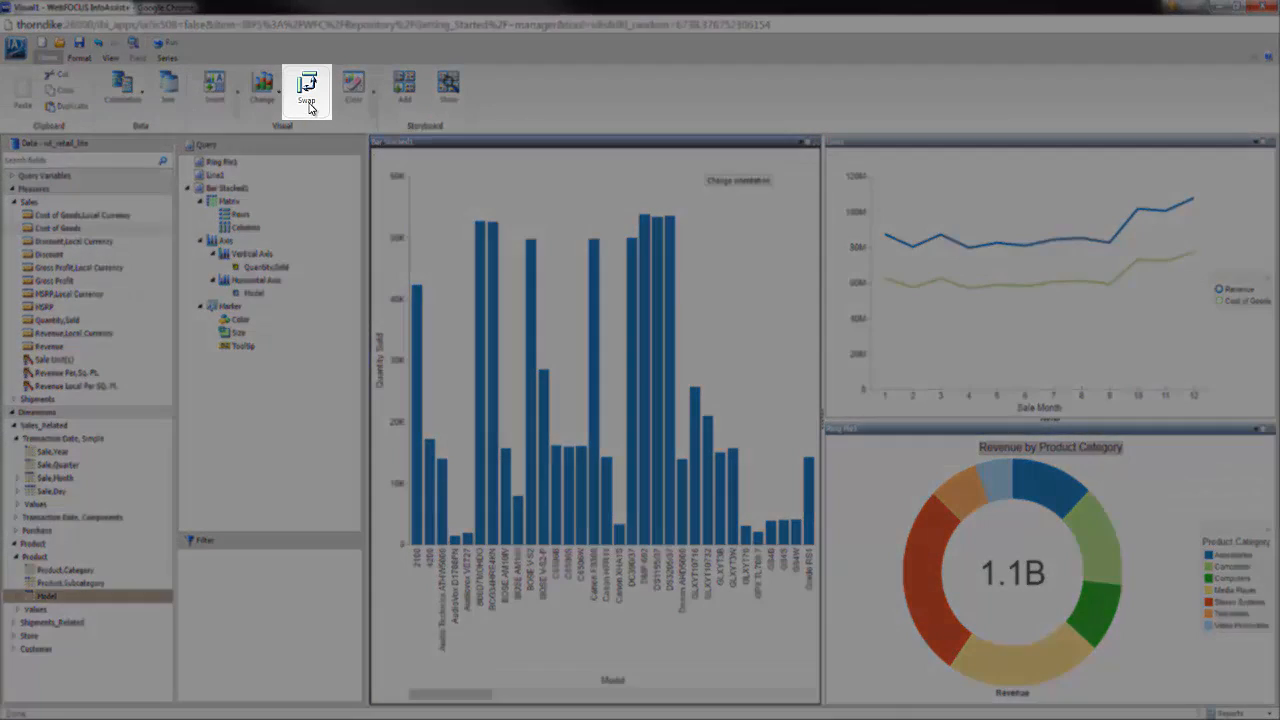
- Swap the stacked bar chart's axes and sort its bars by Quantity,Sold in descending order
{"action": "left_click", "coordinate": [307, 95]}
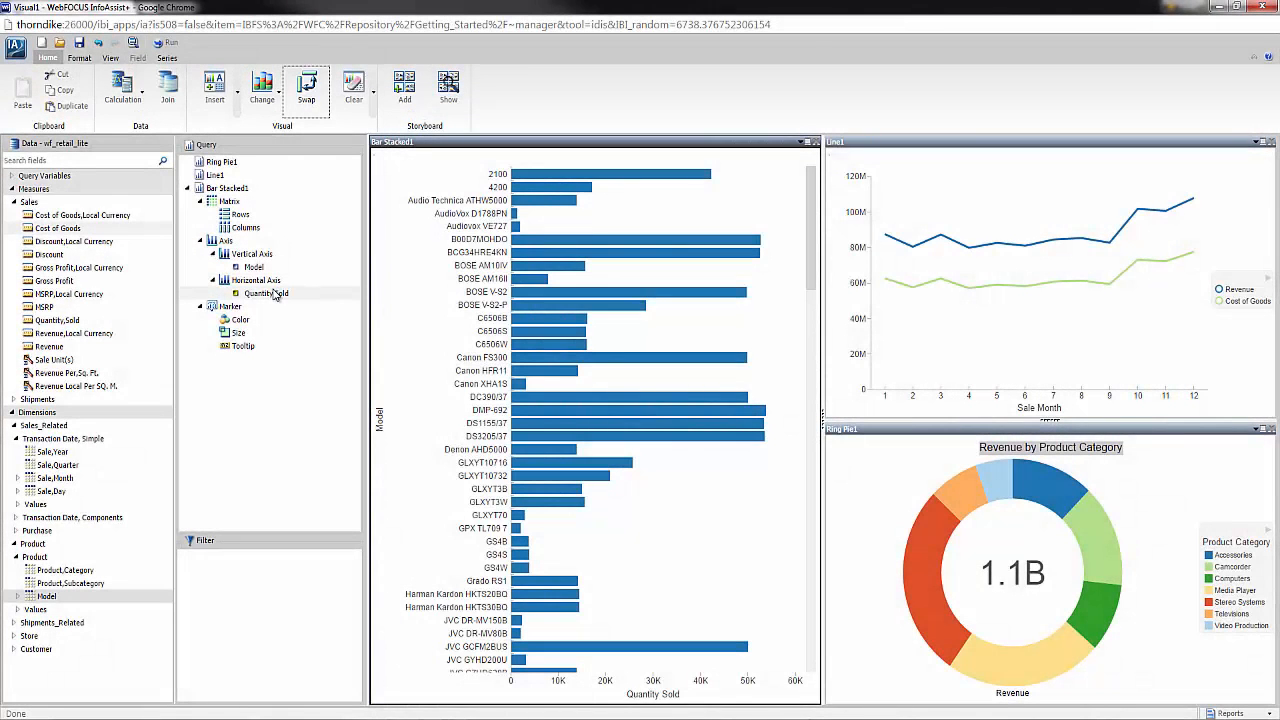
{"action": "left_click", "coordinate": [272, 293]}
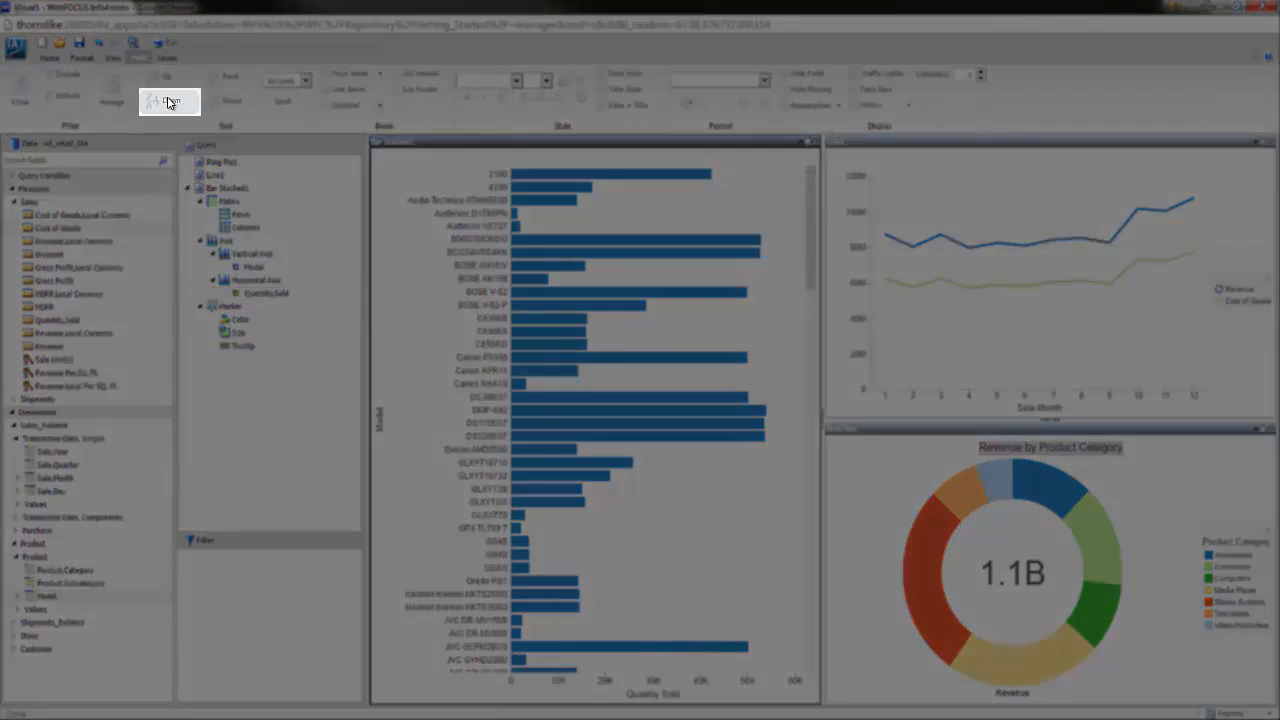
{"action": "left_click", "coordinate": [170, 102]}
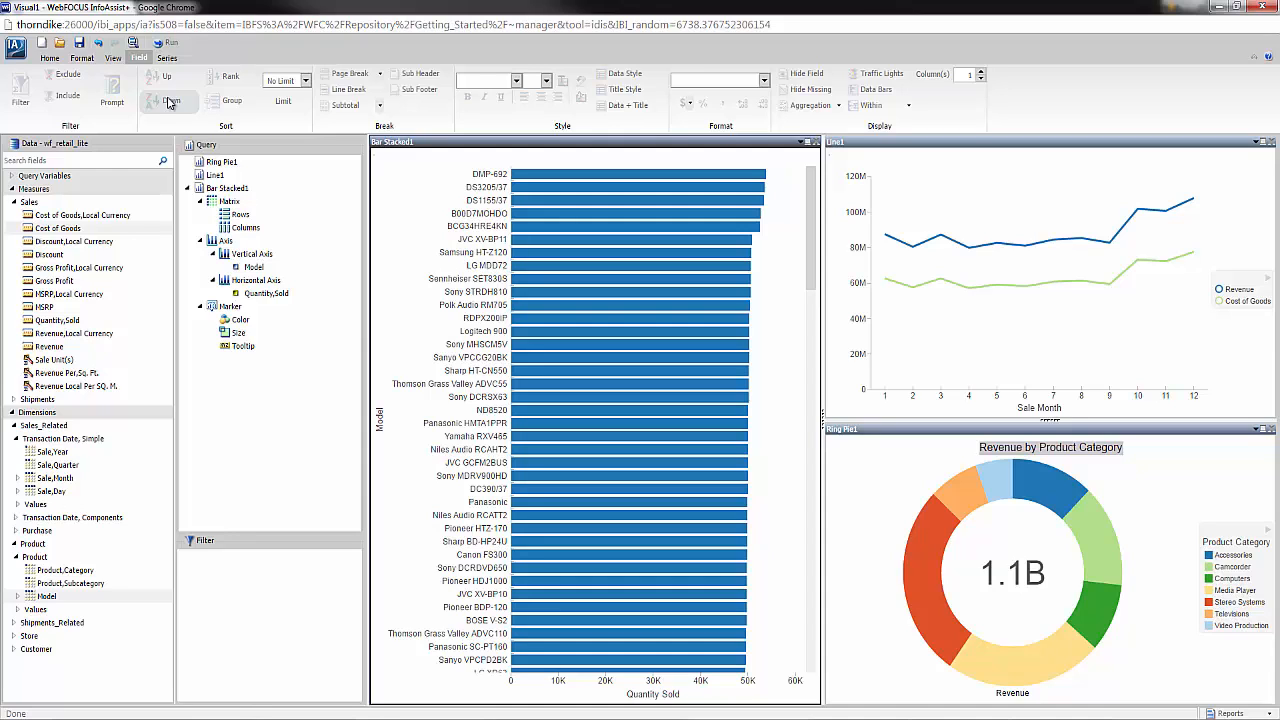
- Color the stacked bar chart's bars by Revenue
{"action": "left_click", "coordinate": [52, 347]}
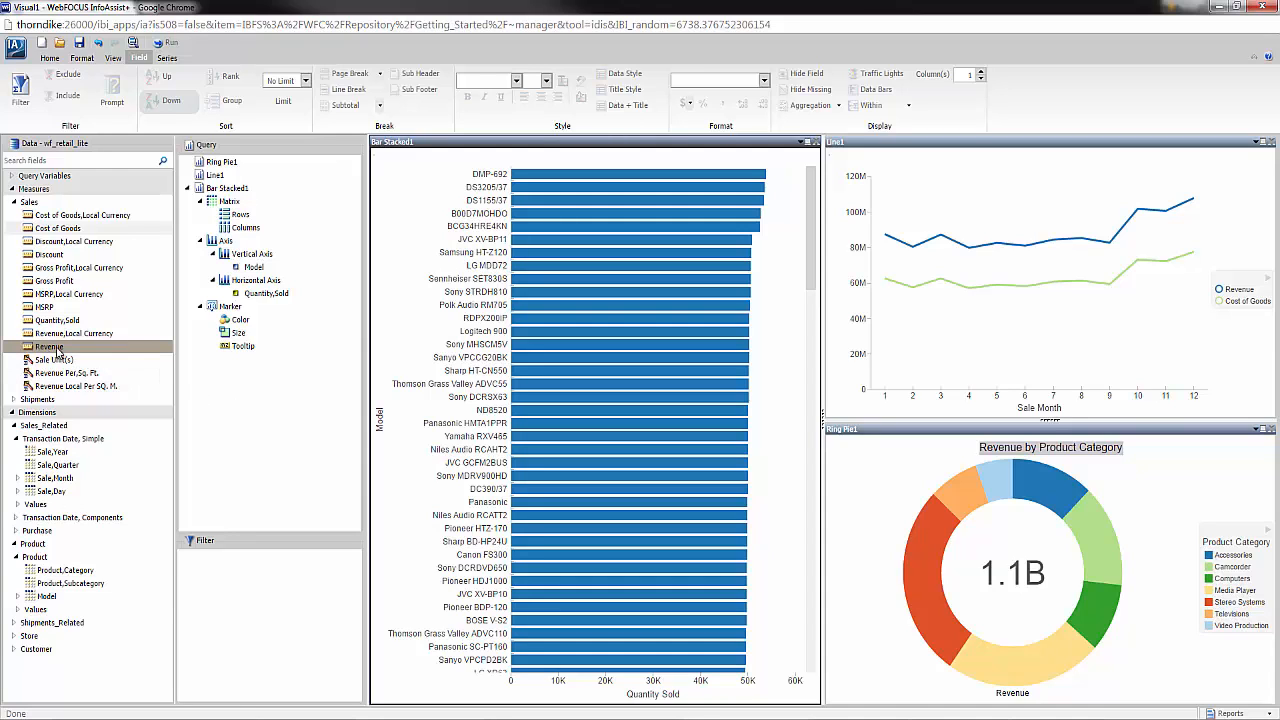
{"action": "left_click_drag", "start_coordinate": [58, 352], "coordinate": [238, 327]}
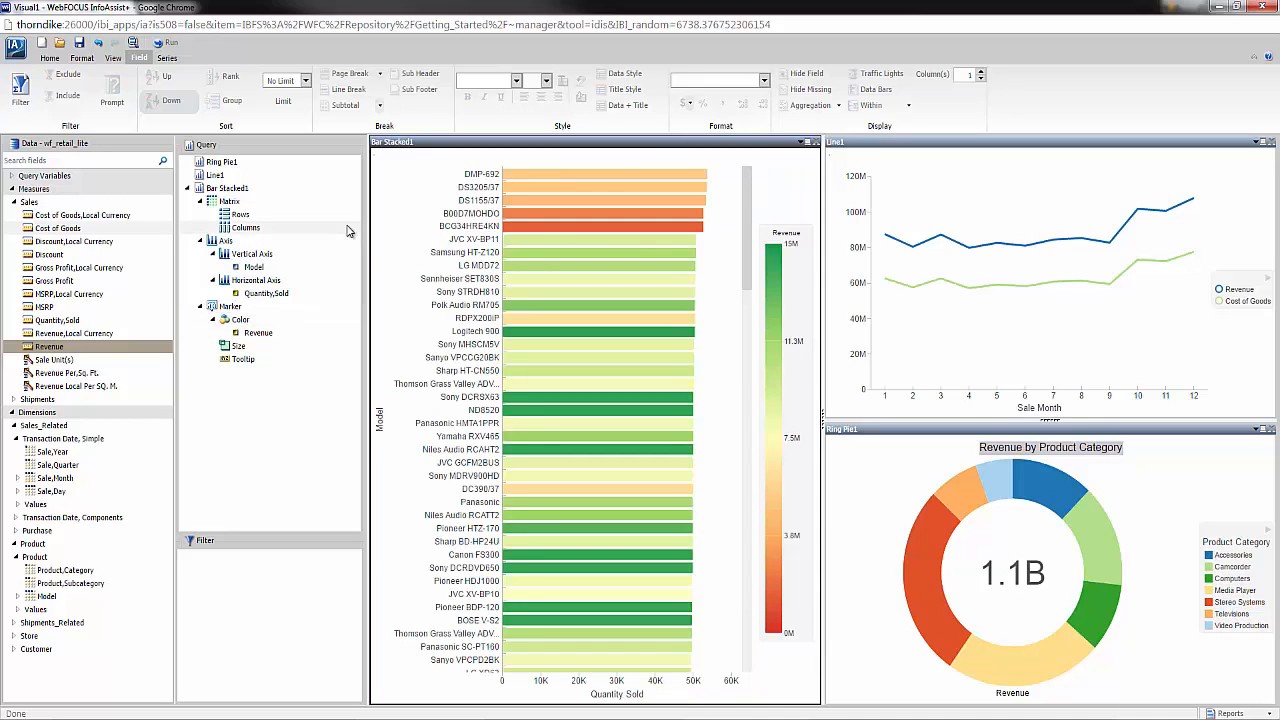
- Insert a fourth visual and place it directly above the Model stacked bar chart
{"action": "left_click", "coordinate": [50, 59]}
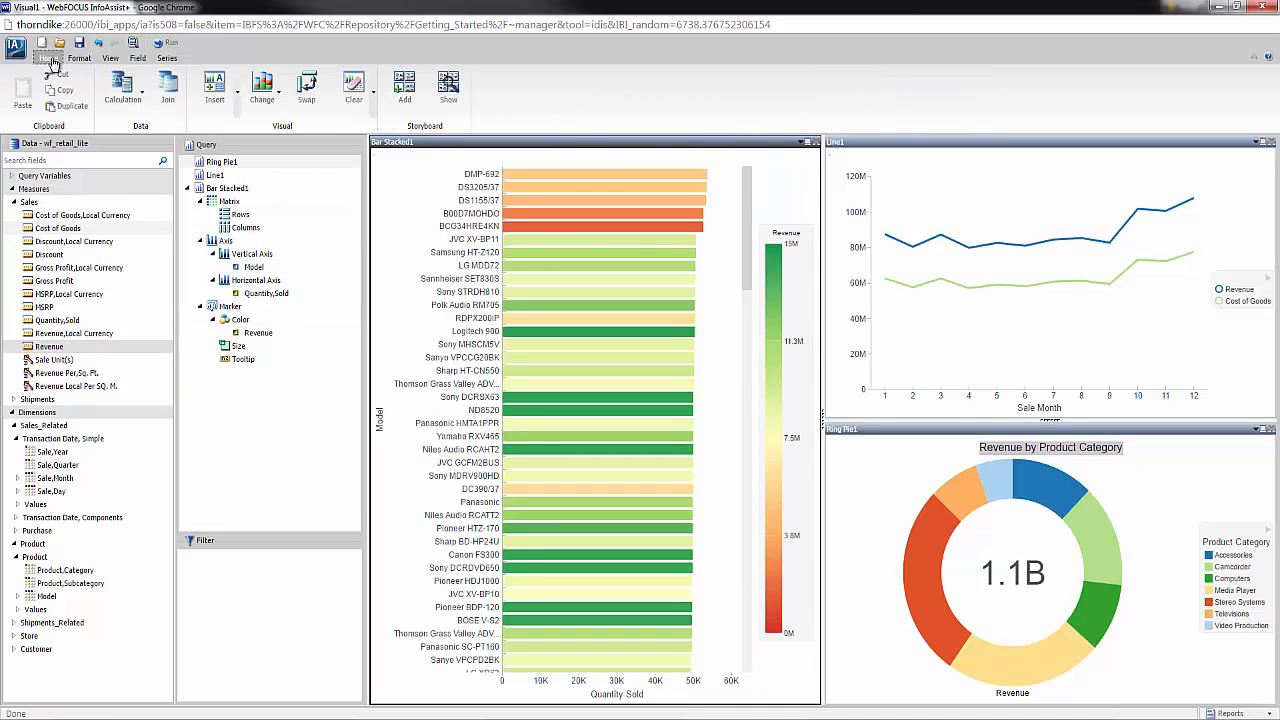
{"action": "left_click", "coordinate": [226, 95]}
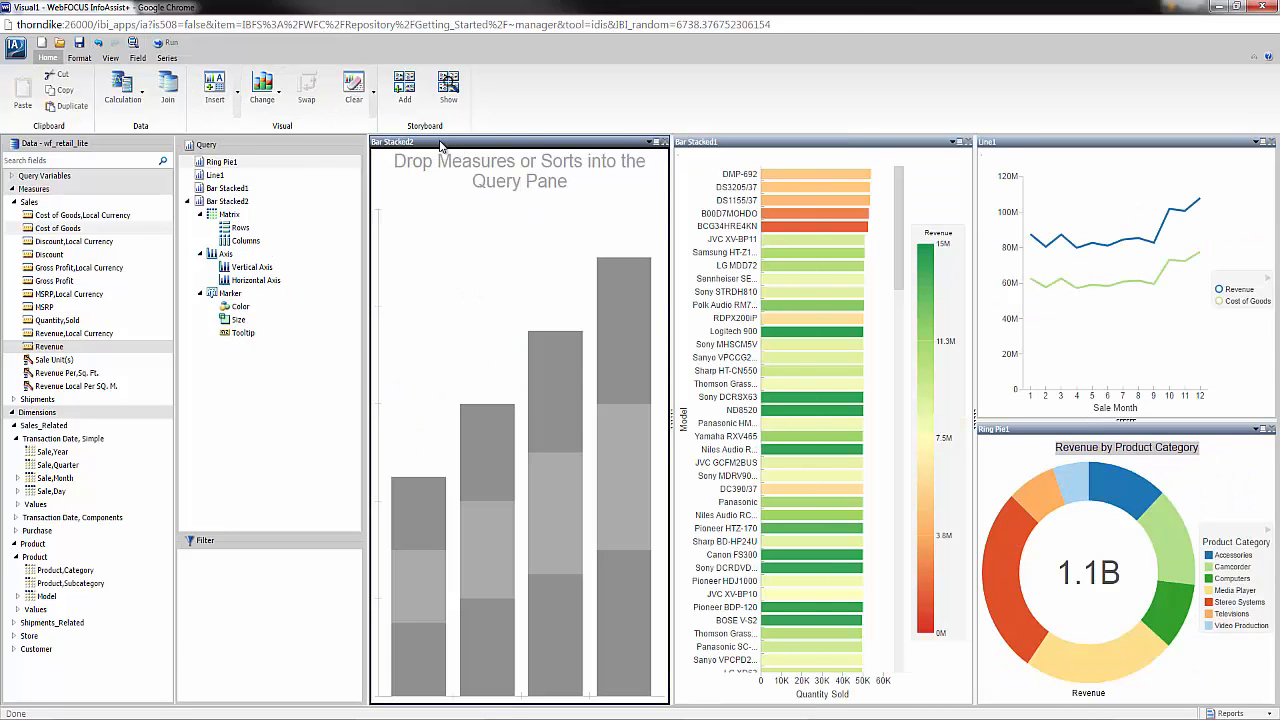
{"action": "left_click_drag", "start_coordinate": [442, 147], "coordinate": [759, 182]}
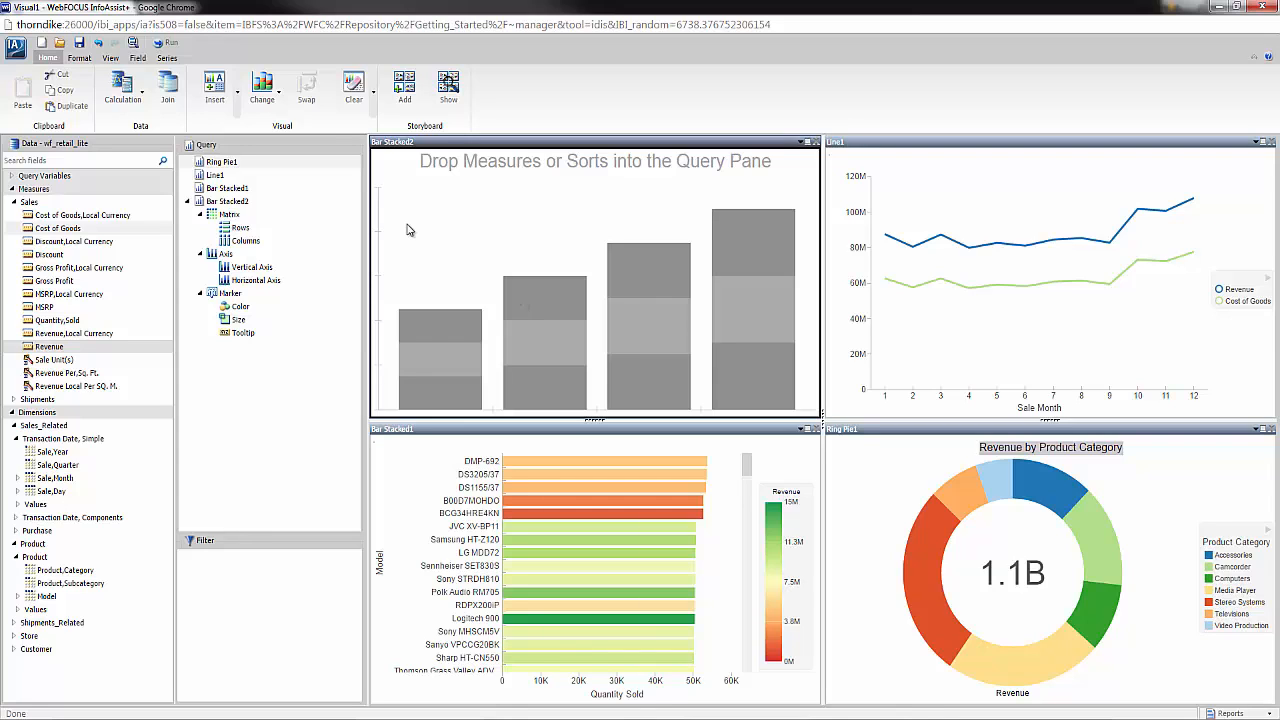
- Change the empty visual to a bubble chart plotting Gross Profit vertically against Quantity,Sold horizontally, with Model as detail and Revenue as size
{"action": "left_click", "coordinate": [262, 88]}
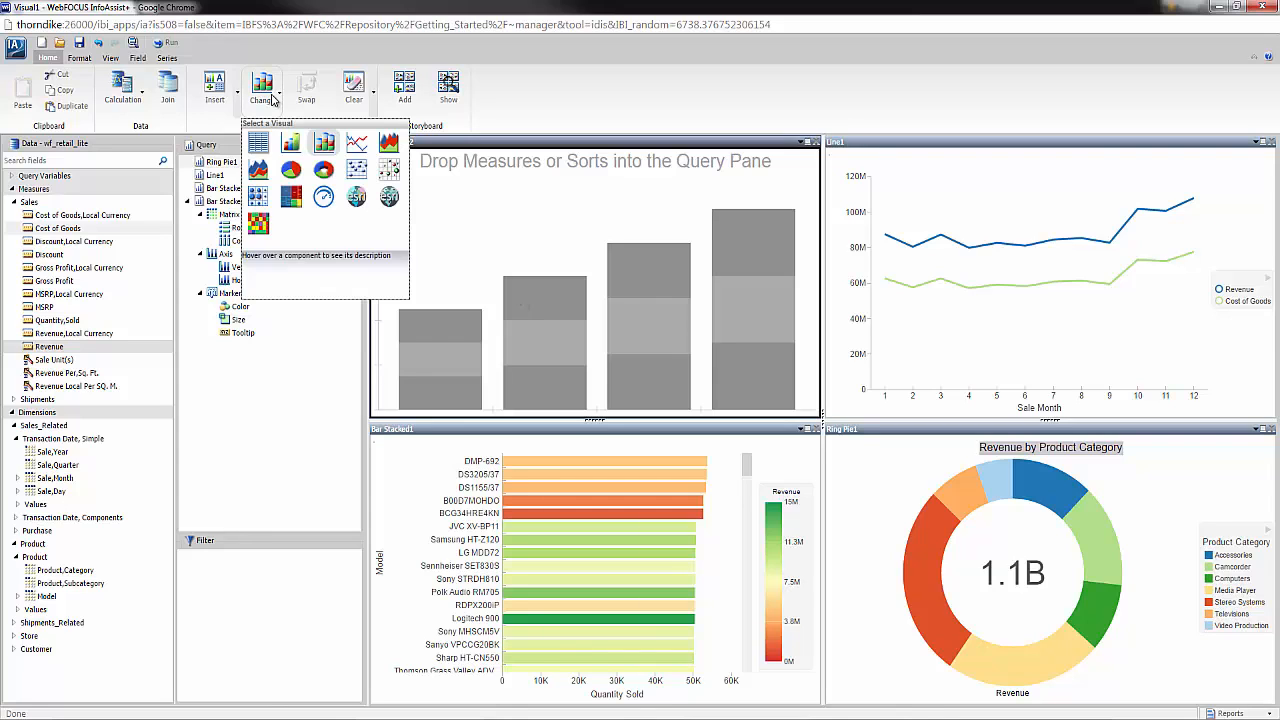
{"action": "left_click", "coordinate": [391, 177]}
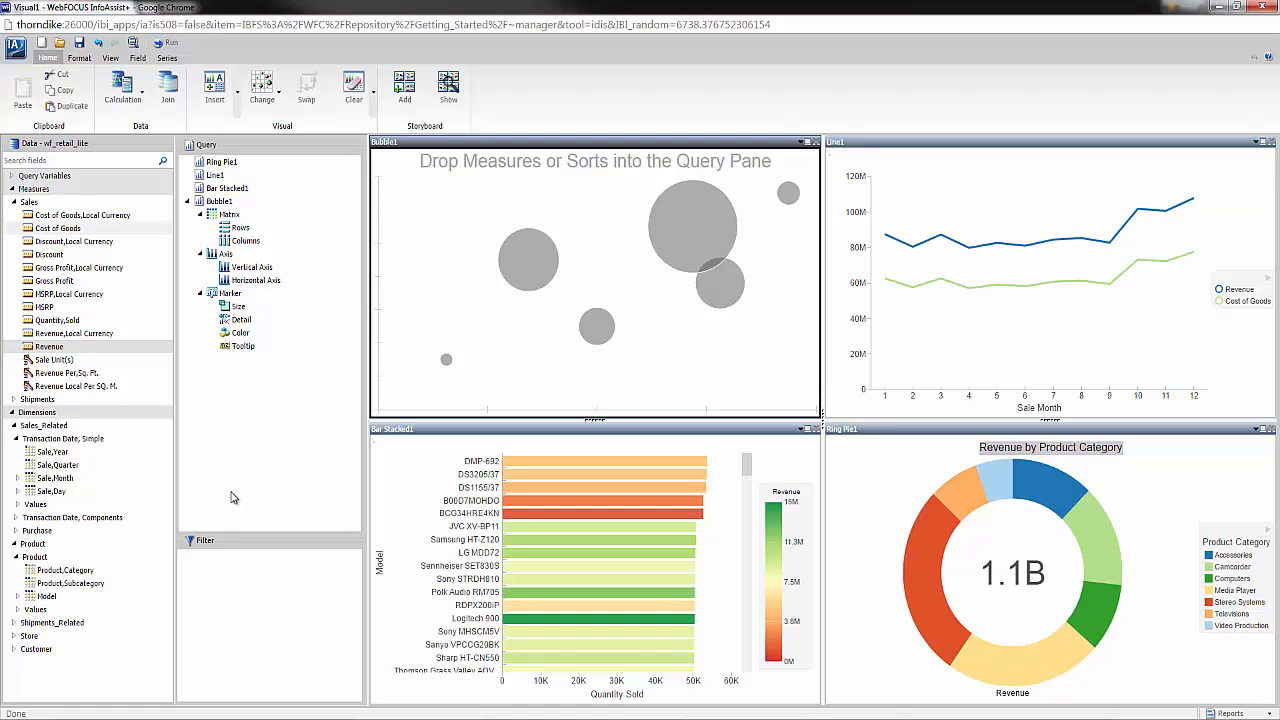
{"action": "mouse_move", "coordinate": [44, 596]}
{"action": "left_mouse_down"}
{"action": "mouse_move", "coordinate": [258, 484]}
{"action": "mouse_move", "coordinate": [526, 314]}
{"action": "left_mouse_up"}
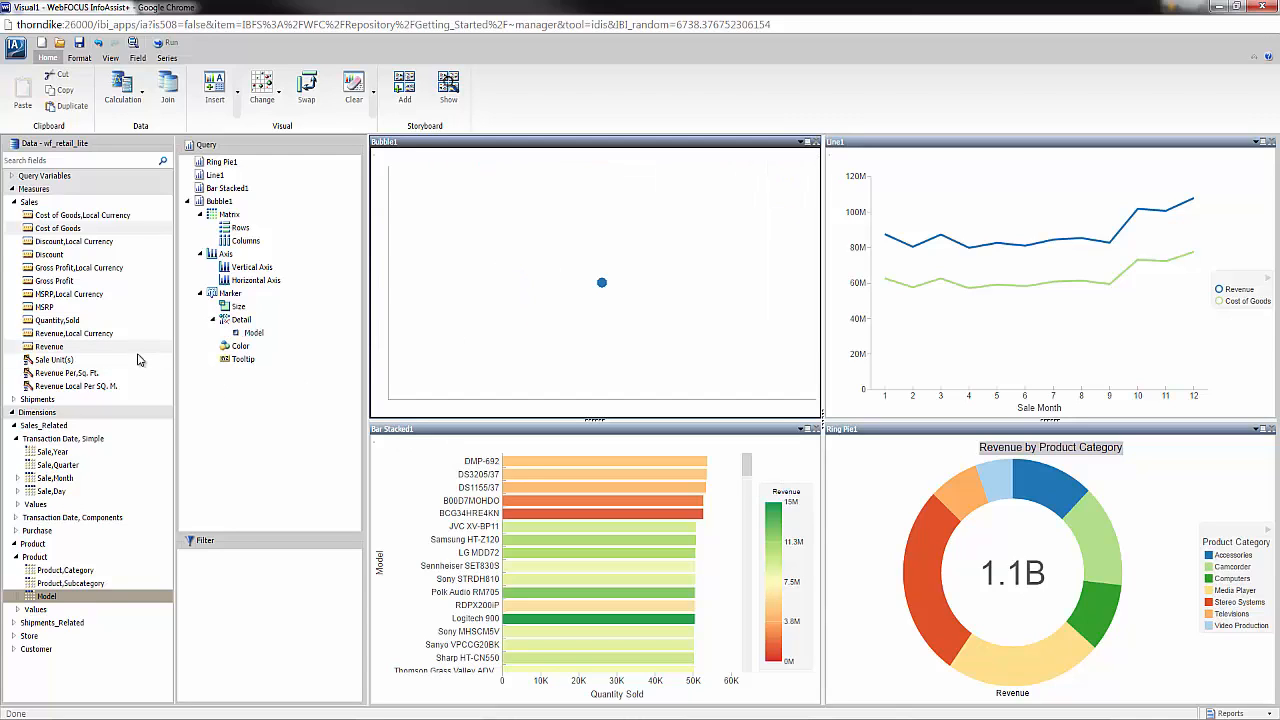
{"action": "left_click_drag", "start_coordinate": [65, 285], "coordinate": [230, 272]}
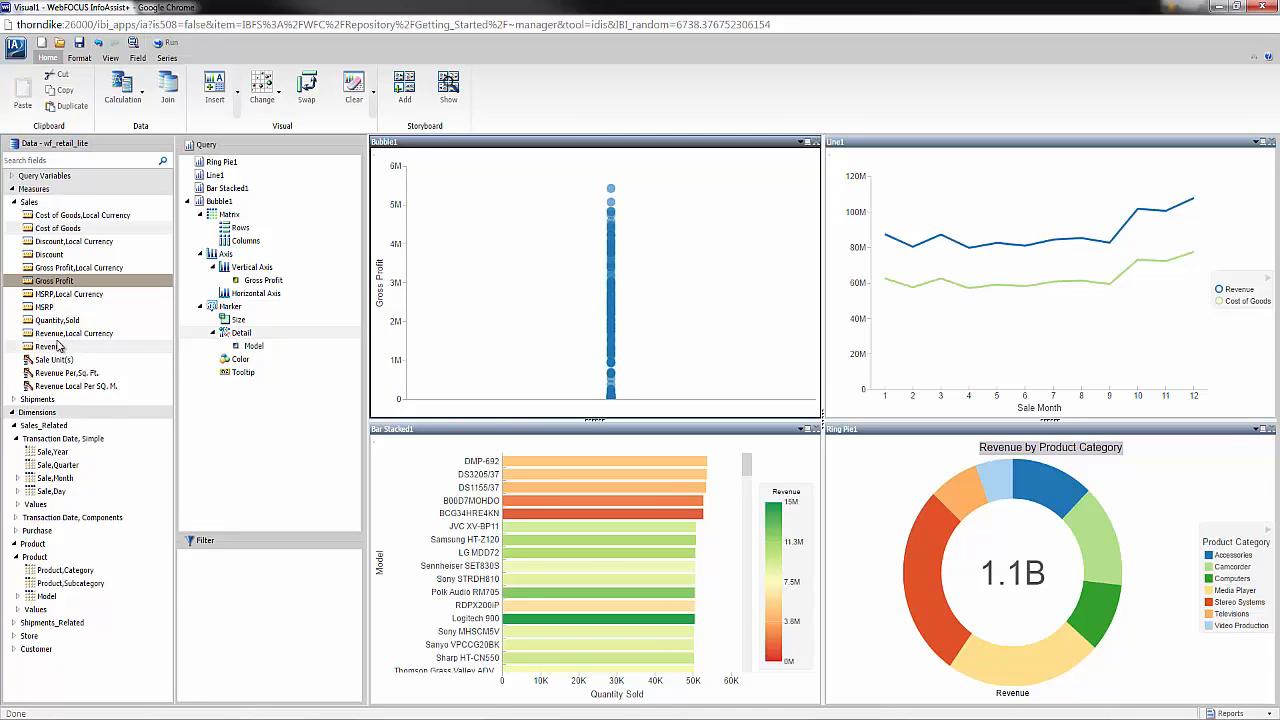
{"action": "left_click_drag", "start_coordinate": [100, 321], "coordinate": [268, 303]}
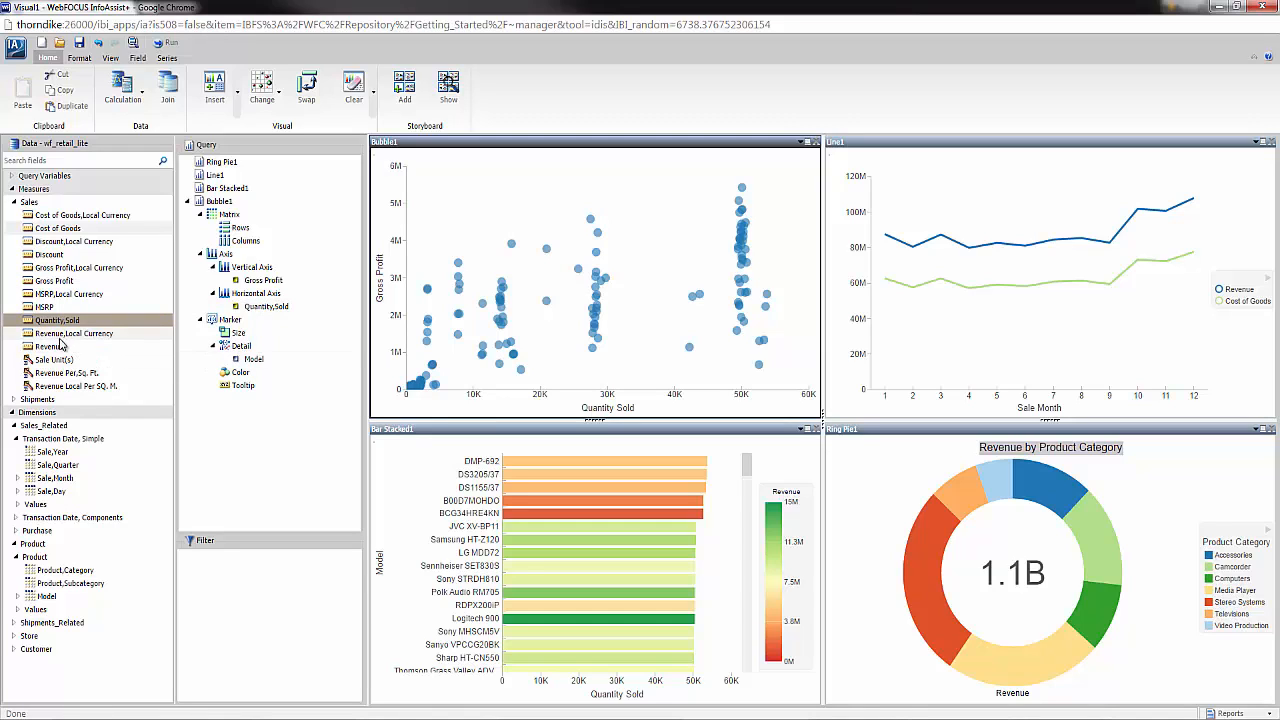
{"action": "mouse_move", "coordinate": [102, 347]}
{"action": "left_mouse_down"}
{"action": "mouse_move", "coordinate": [178, 353]}
{"action": "mouse_move", "coordinate": [234, 337]}
{"action": "left_mouse_up"}
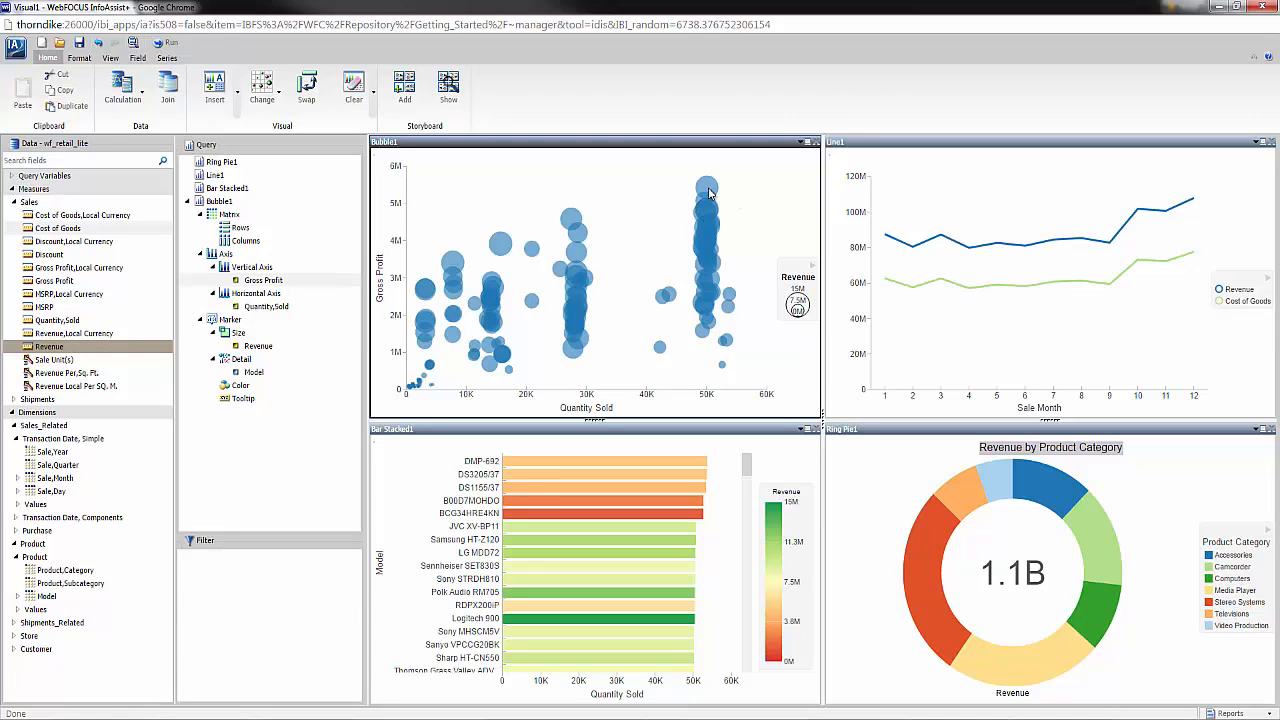
- Check the details of the highest bubble in the bubble chart and color the bubbles by Product,Category
{"action": "mouse_move", "coordinate": [706, 190]}
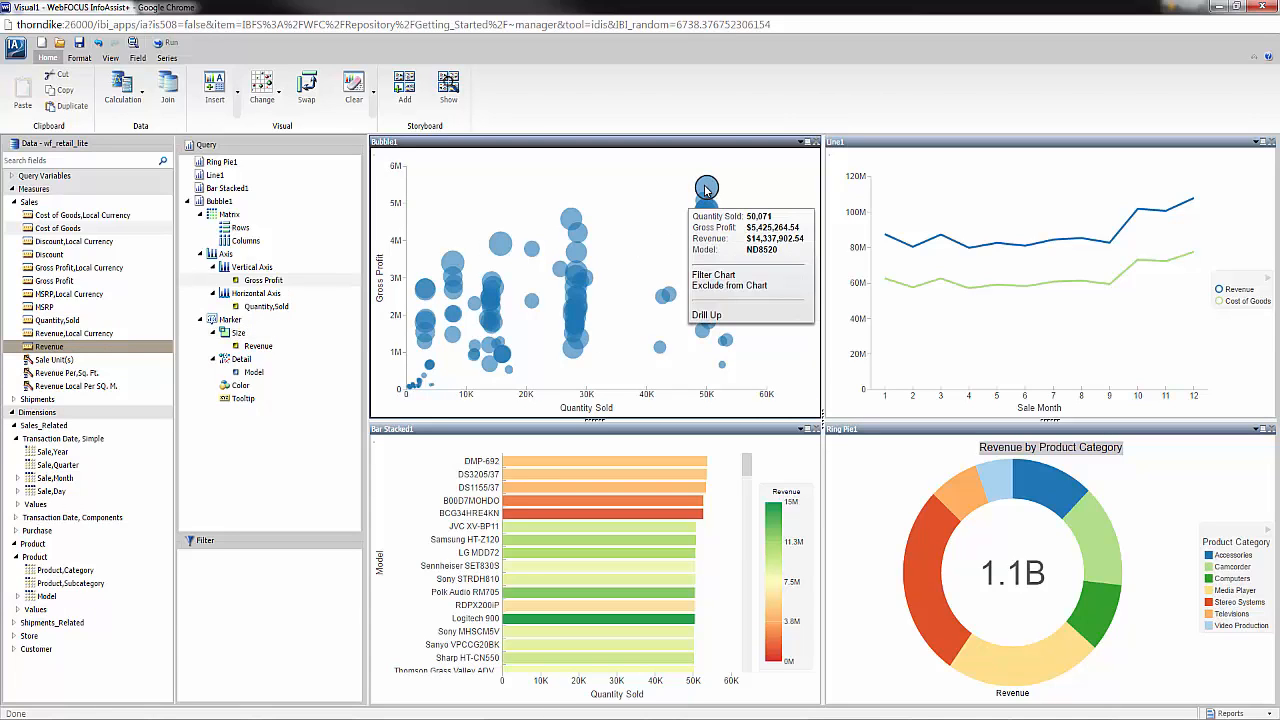
{"action": "left_click", "coordinate": [587, 192]}
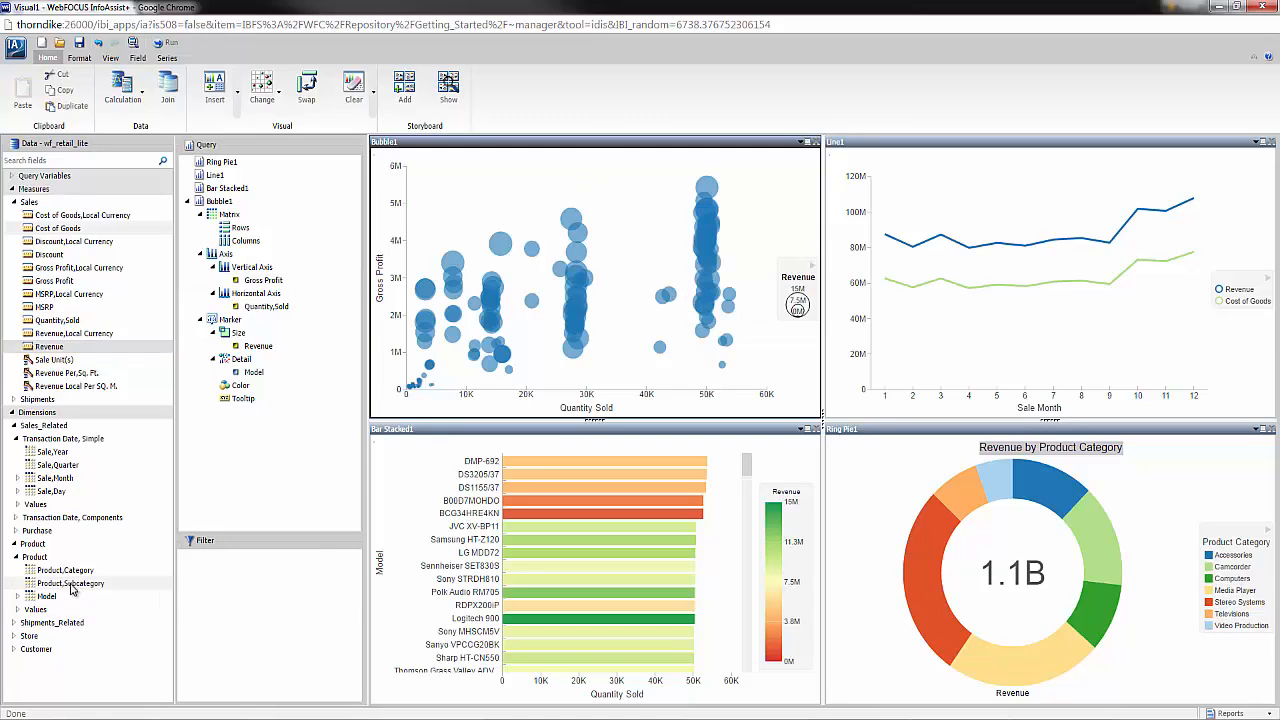
{"action": "mouse_move", "coordinate": [56, 573]}
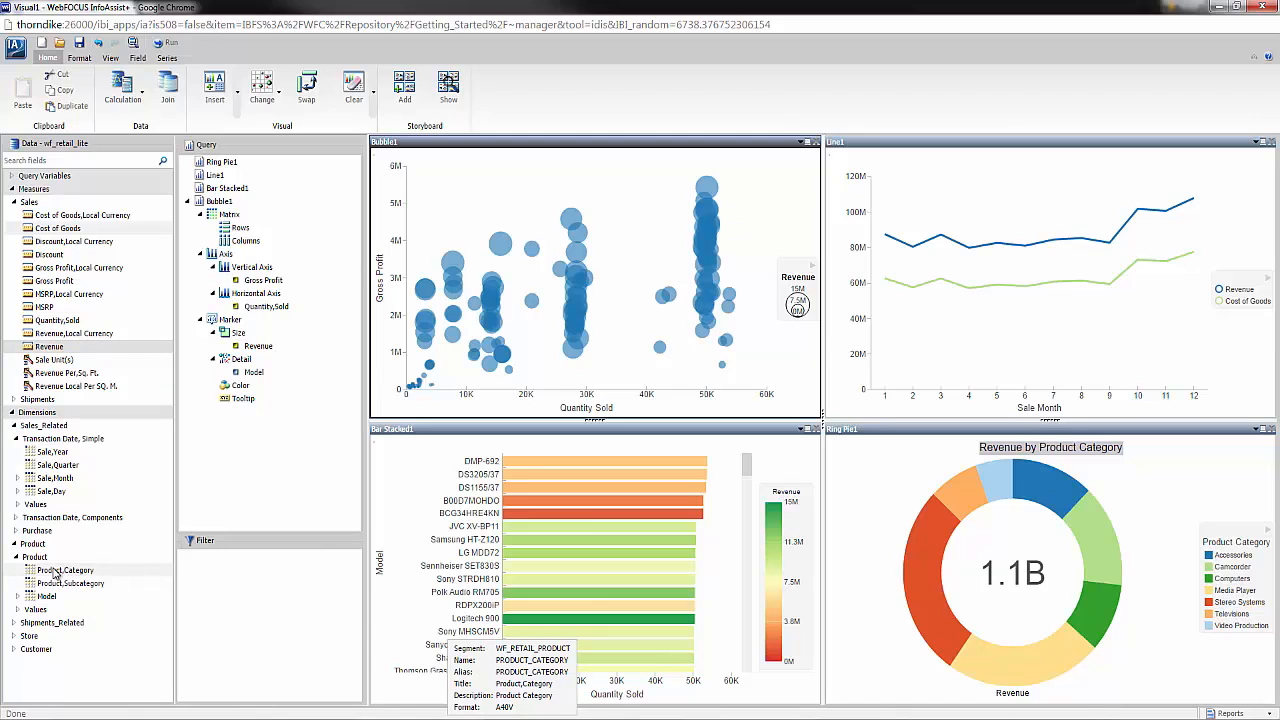
{"action": "left_click_drag", "start_coordinate": [56, 573], "coordinate": [252, 390]}
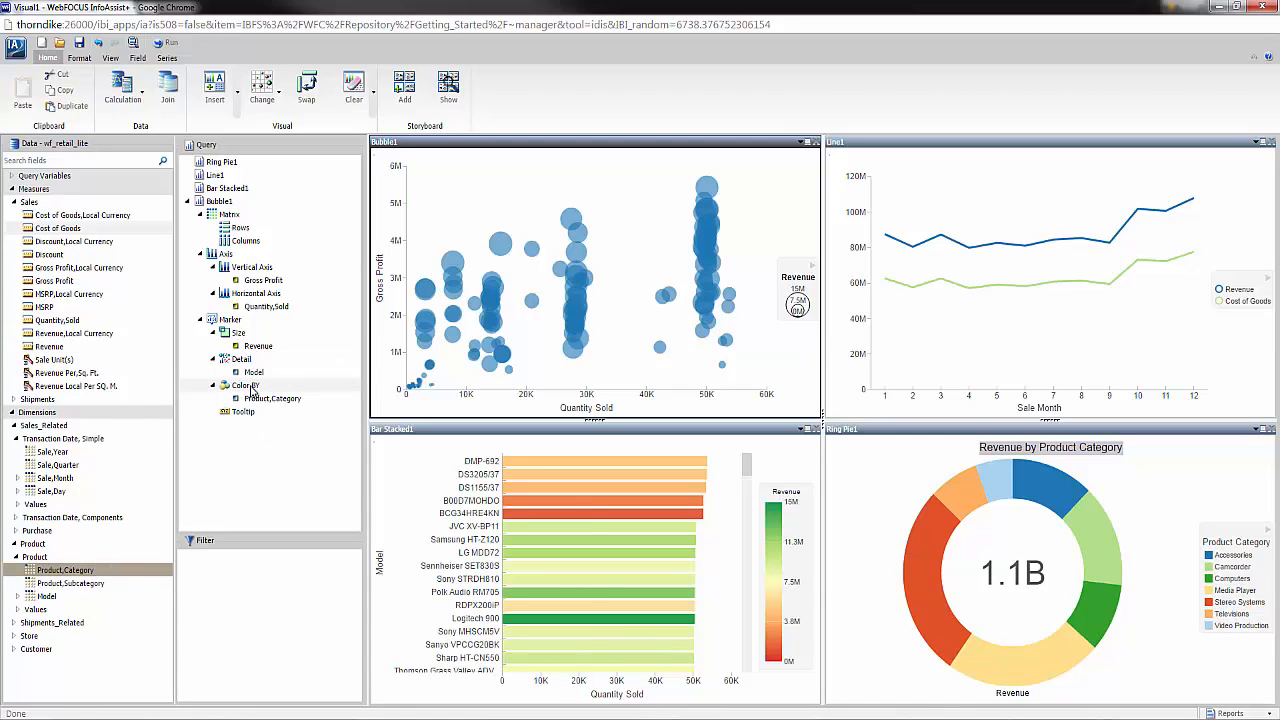